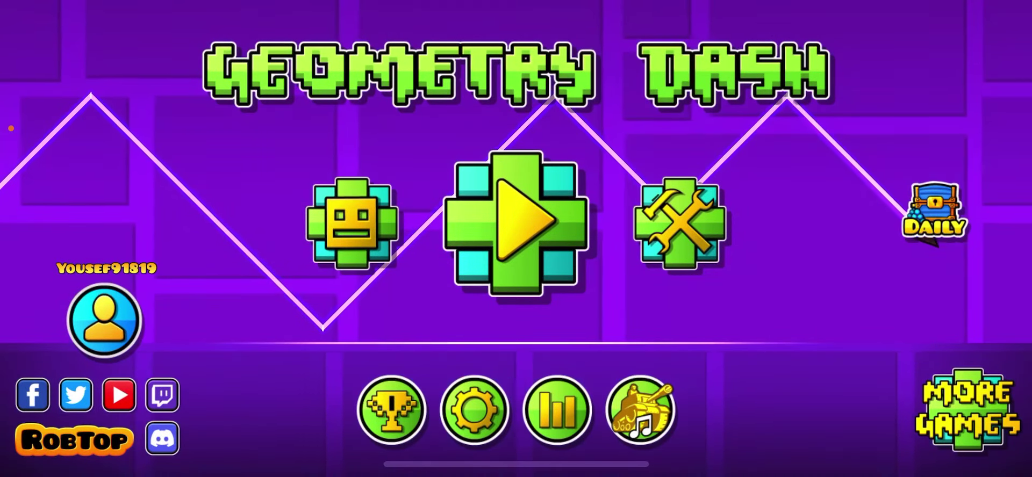
Step: Browse the official levels past Stereo Madness, then return to the main menu
left_click(516, 223)
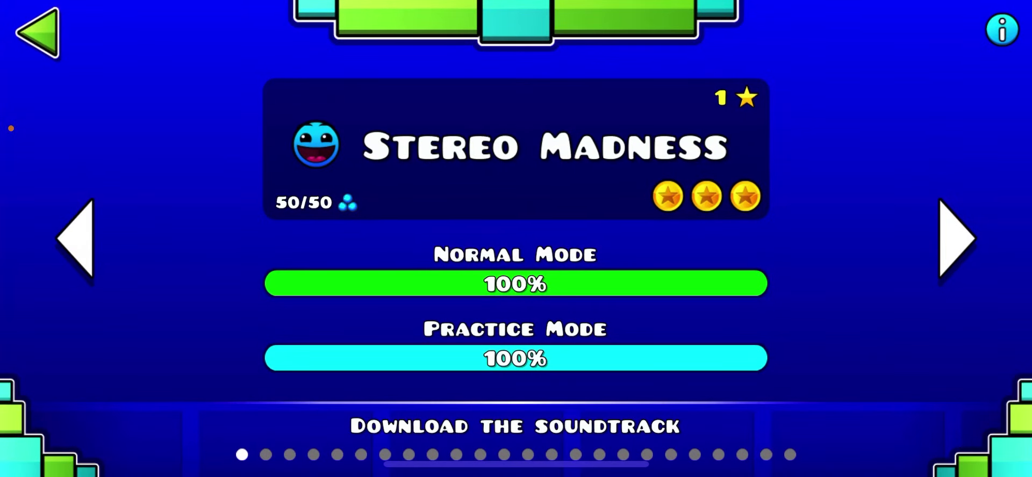
left_click(957, 240)
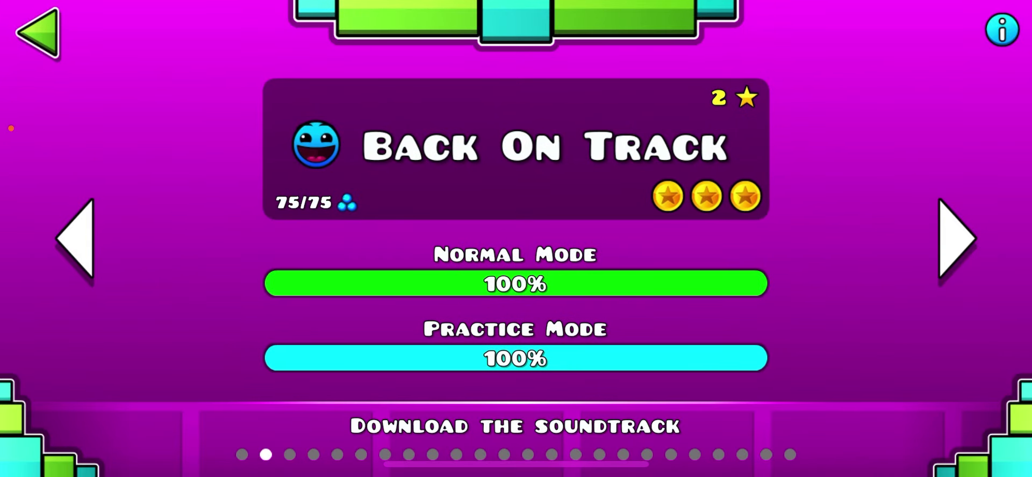
left_click(75, 239)
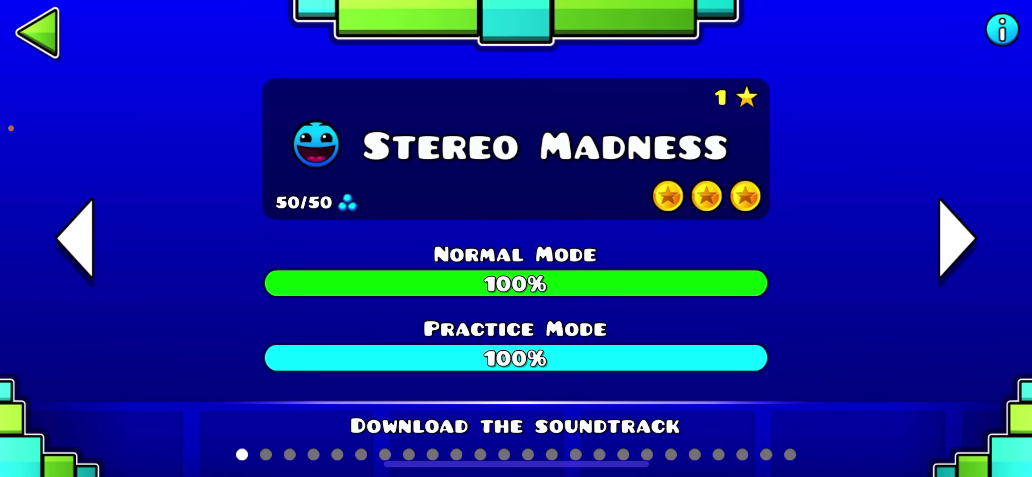
left_click(37, 32)
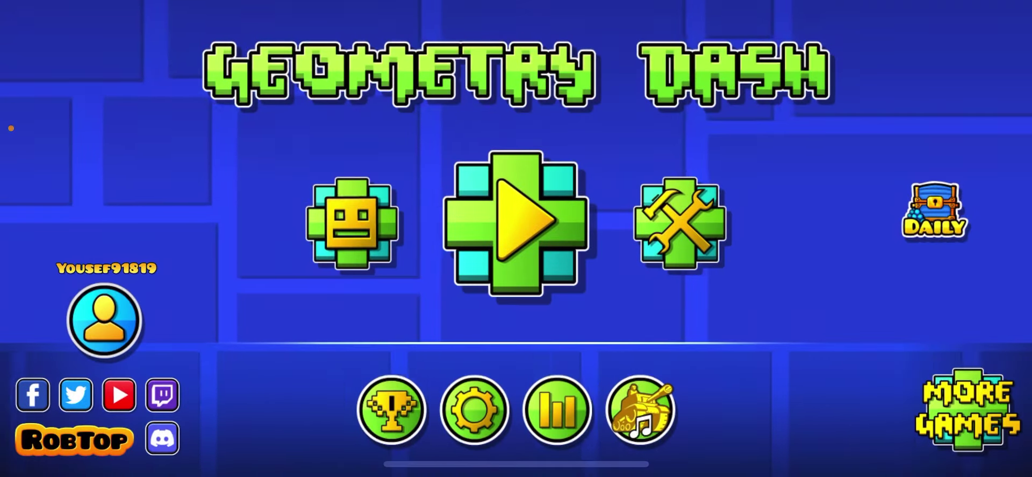
Step: Open the saved Stereo Madness from My Levels in the level editor
left_click(679, 219)
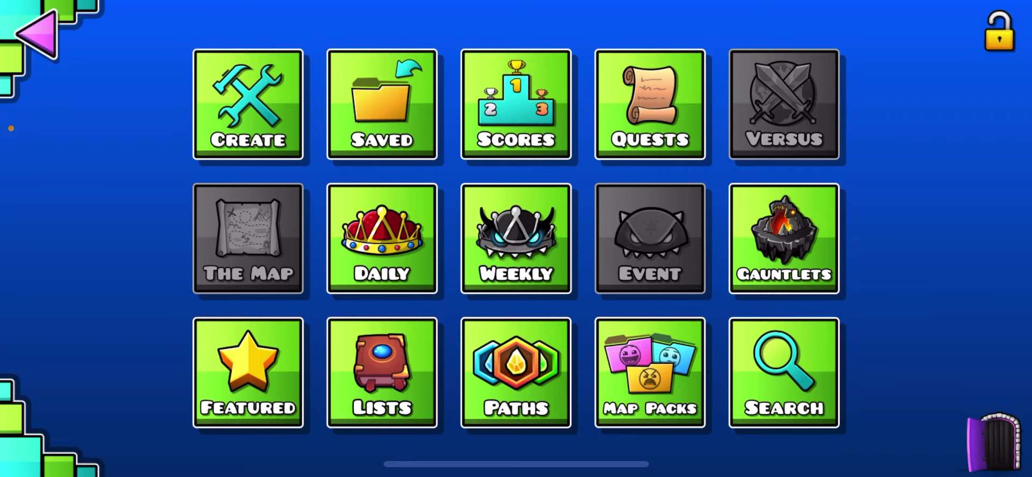
left_click(248, 104)
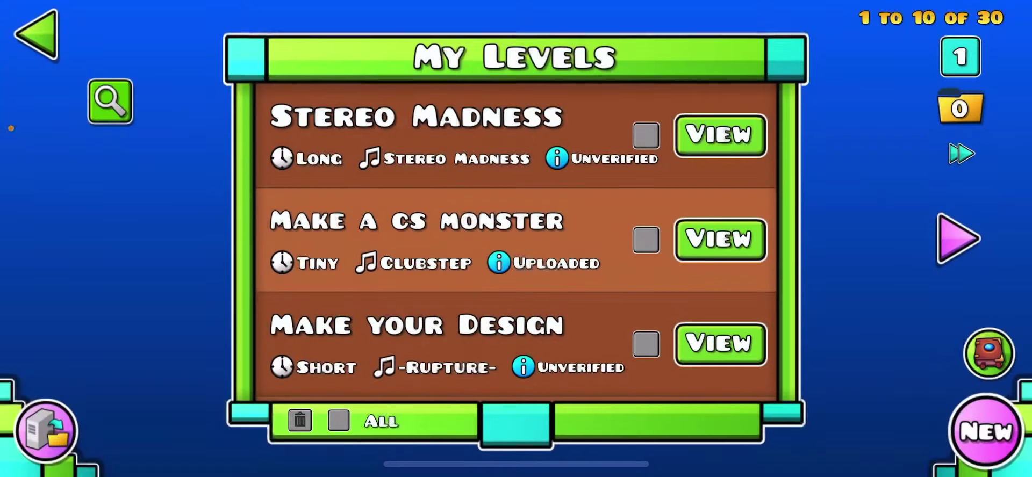
left_click(719, 134)
left_click(370, 275)
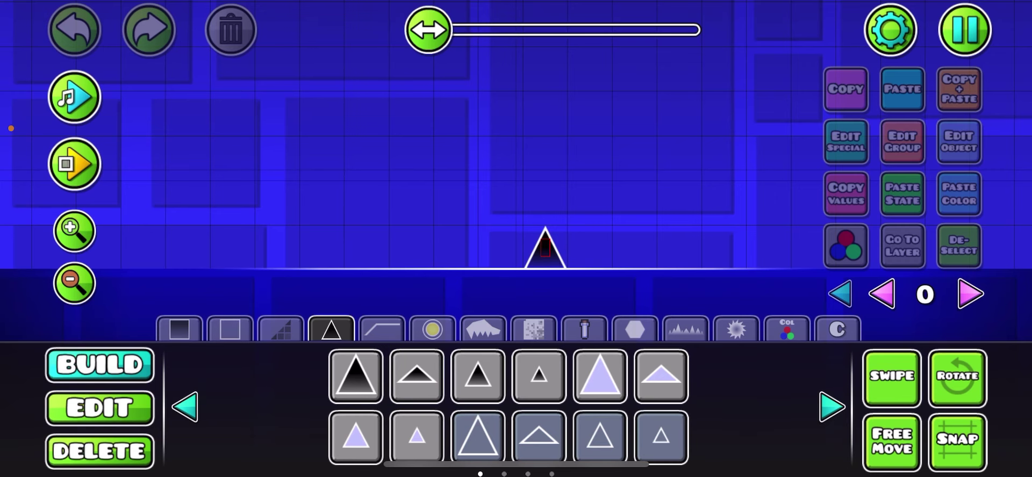
Step: Place a small spike on the ground beside the big spike
left_click(99, 450)
left_click(100, 408)
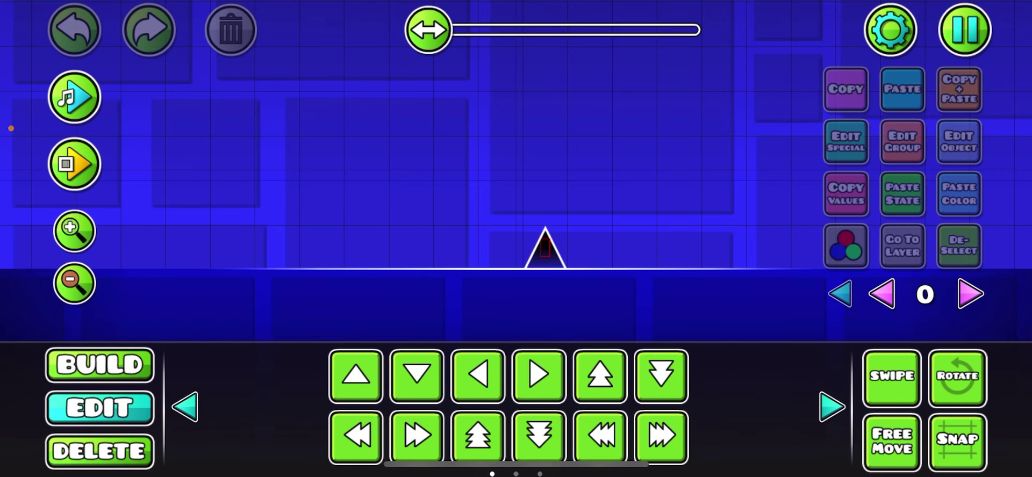
left_click(100, 364)
left_click(538, 377)
left_click(579, 262)
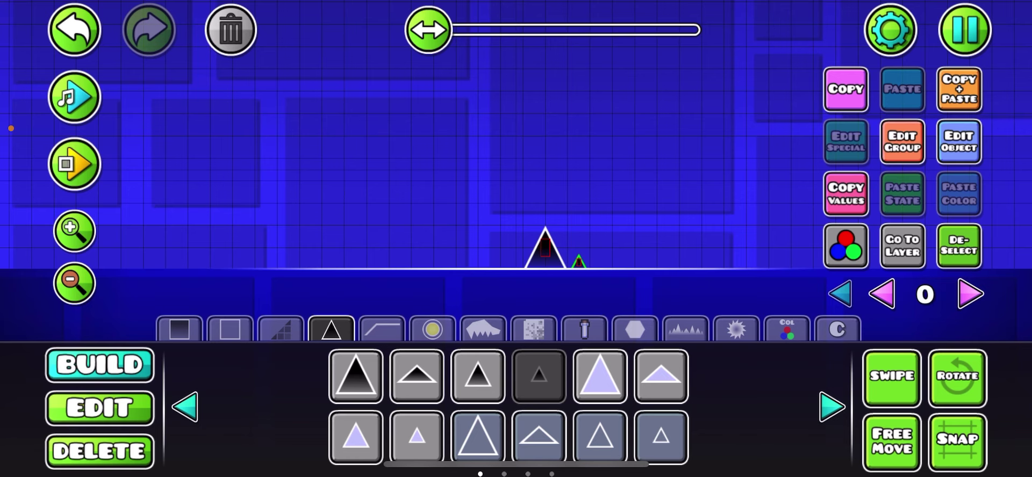
Step: Move the small spike onto the big spike and nudge it to centre
left_click(100, 408)
left_click_drag(579, 262, 557, 262)
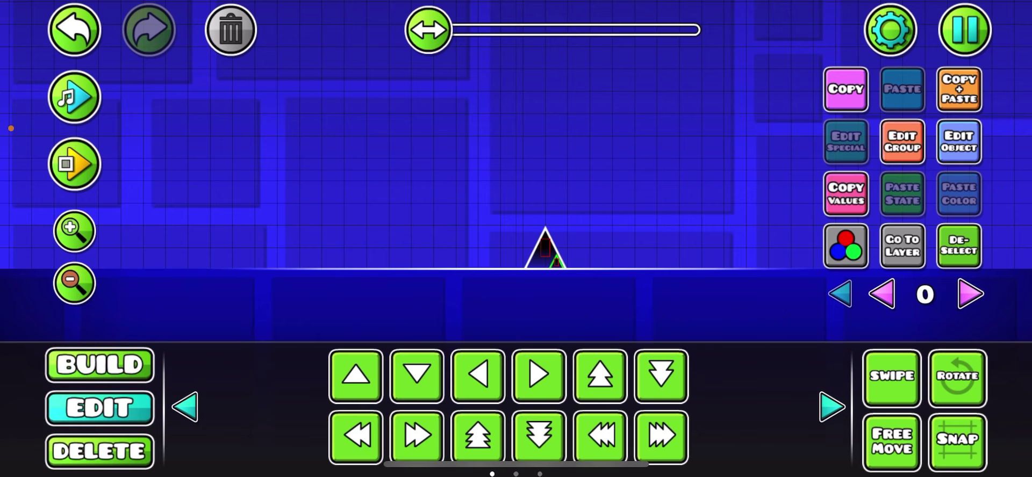
left_click(832, 407)
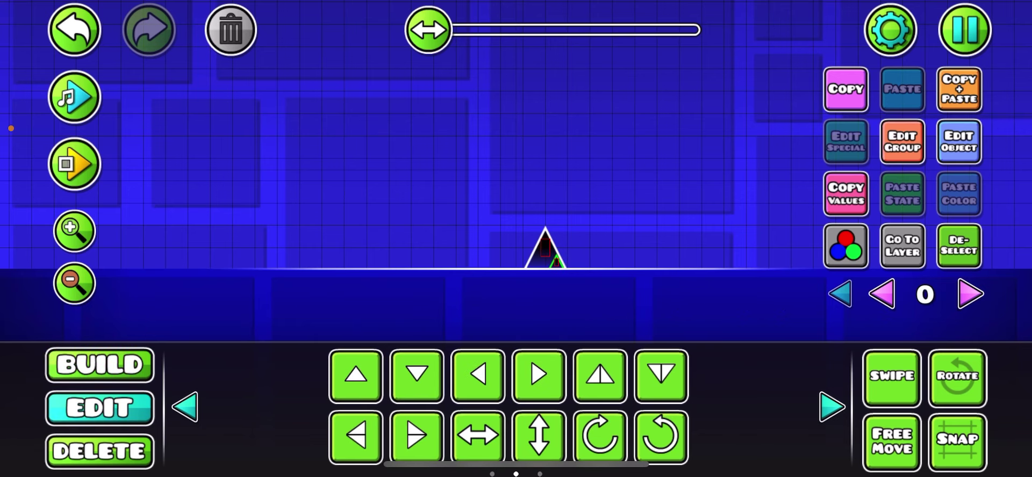
left_click(356, 436)
left_click(960, 246)
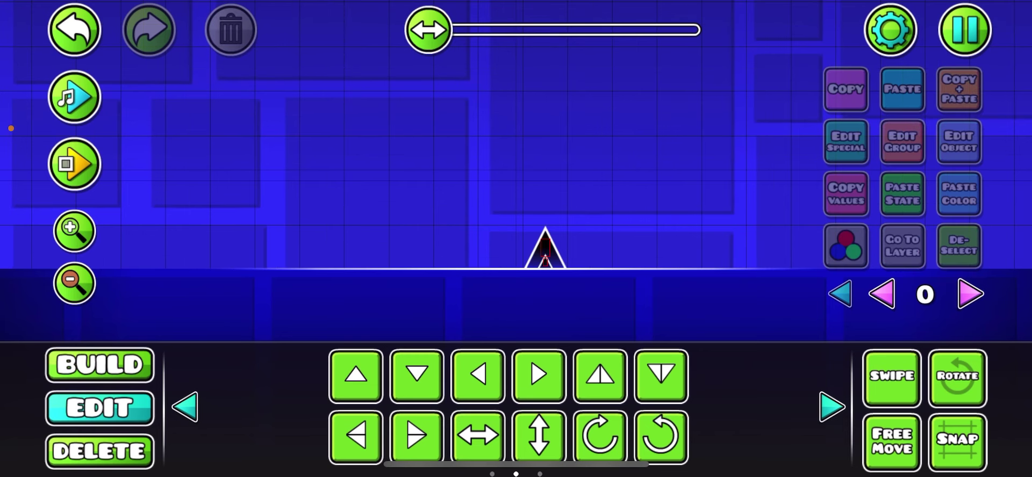
Step: Delete the original big spike, leaving the small one
left_click(99, 451)
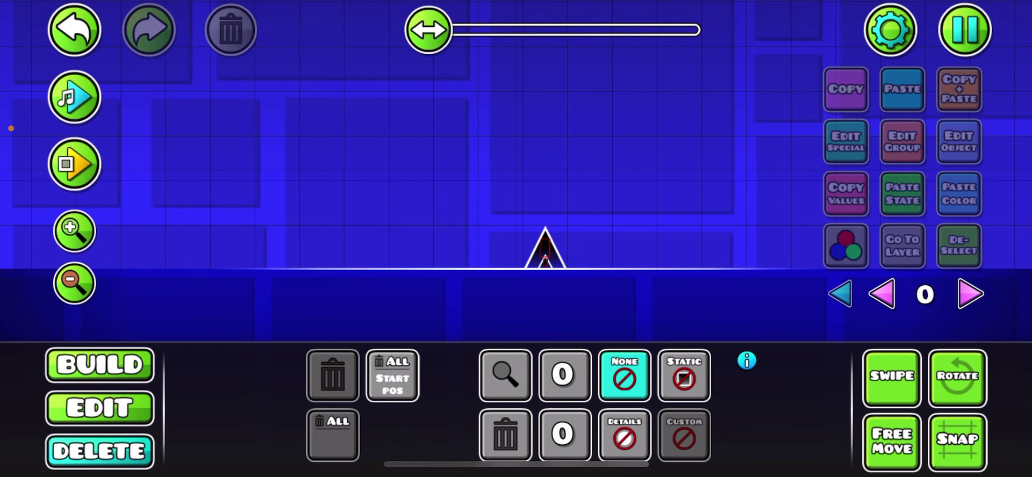
left_click(545, 245)
left_click(99, 365)
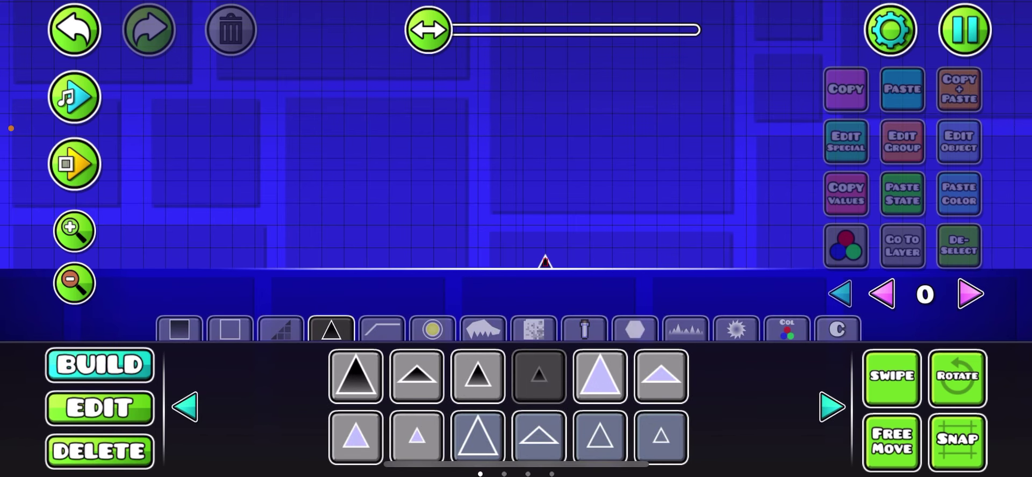
Step: Place a green dash orb in the air above the small spike
left_click(432, 329)
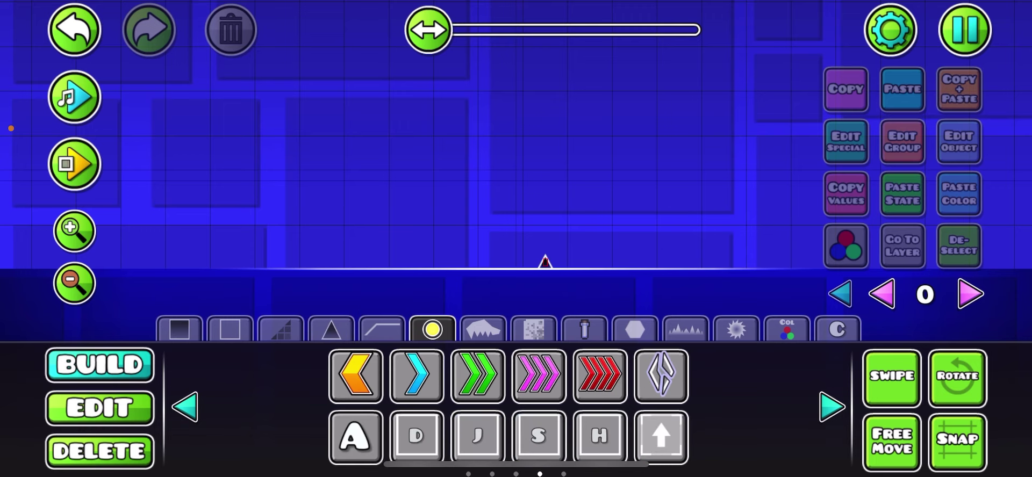
left_click(831, 407)
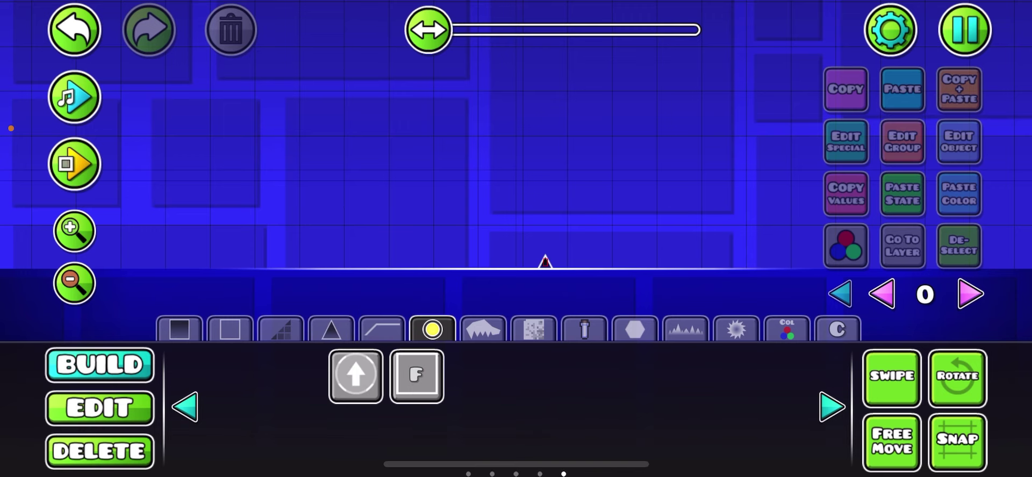
left_click(832, 407)
left_click(832, 407)
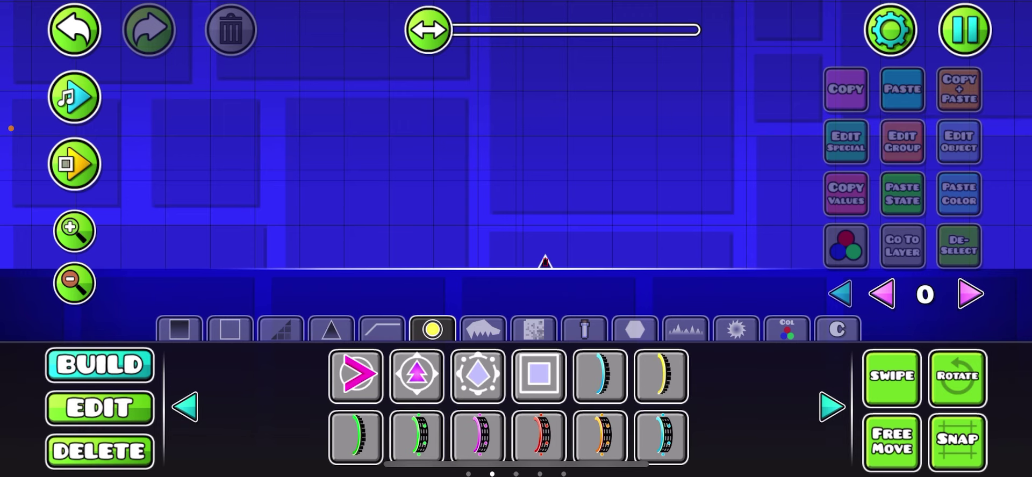
left_click(185, 407)
left_click(661, 437)
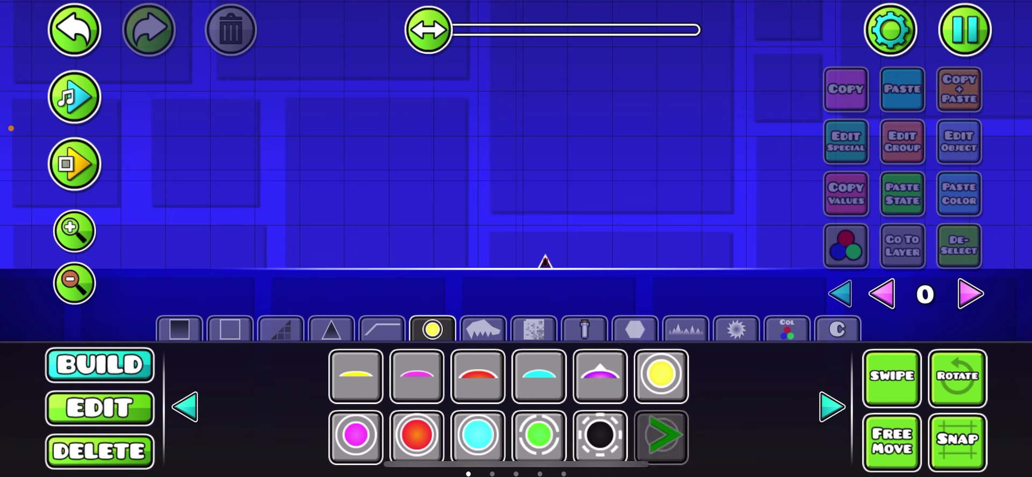
left_click(456, 158)
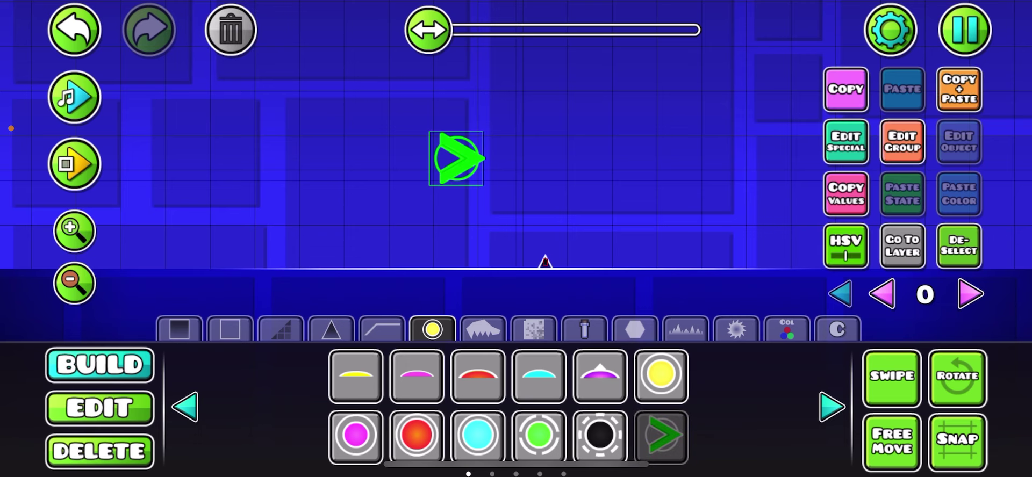
Step: Rotate the dash orb two 45° steps counter-clockwise so it aims upward
left_click(100, 408)
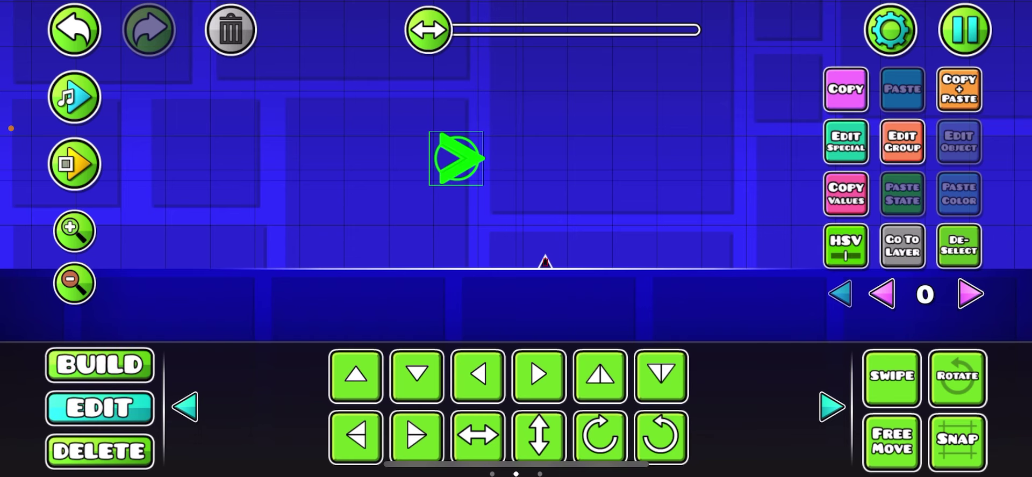
left_click(600, 437)
left_click(660, 437)
left_click(831, 407)
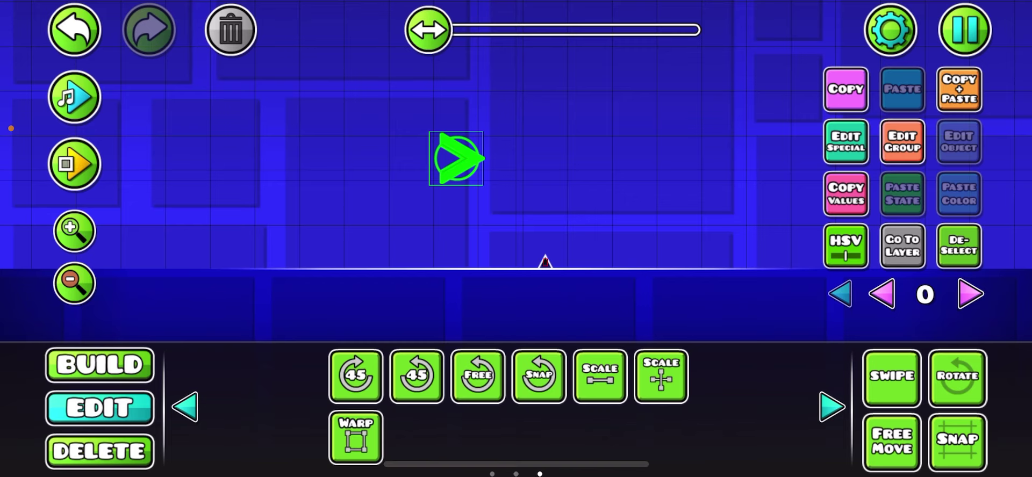
left_click(417, 375)
left_click(416, 375)
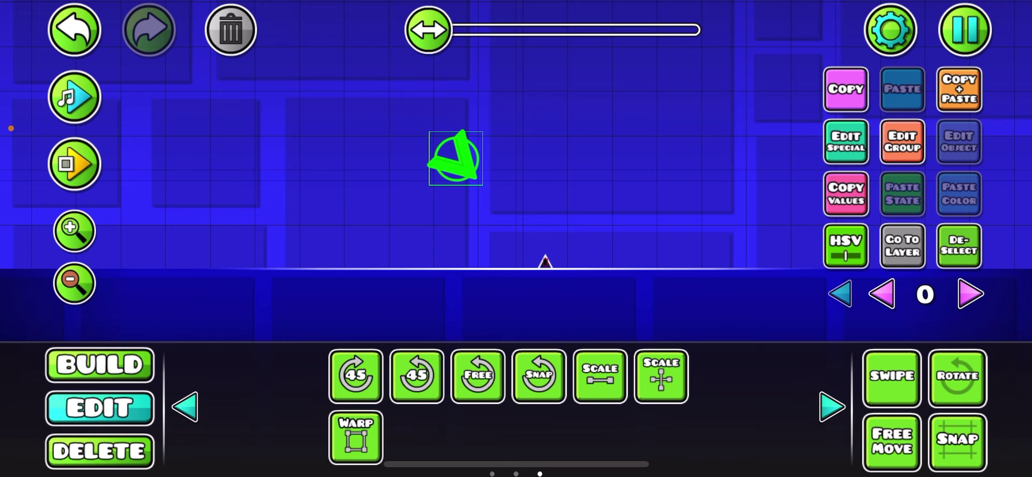
left_click(99, 364)
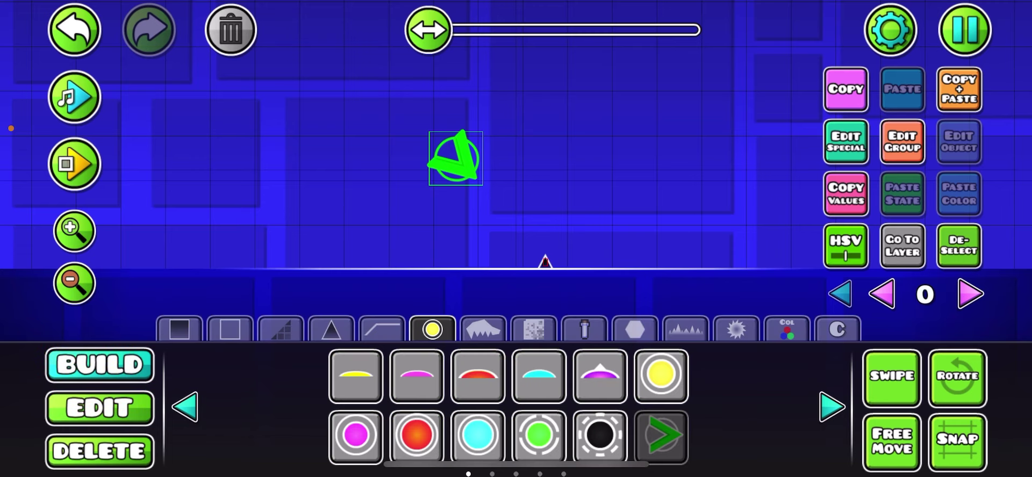
left_click(75, 164)
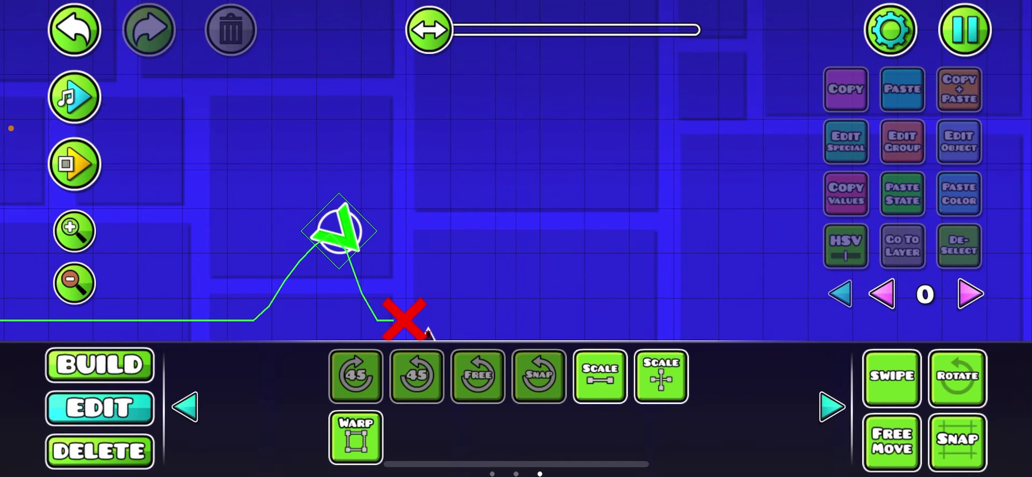
left_click(100, 365)
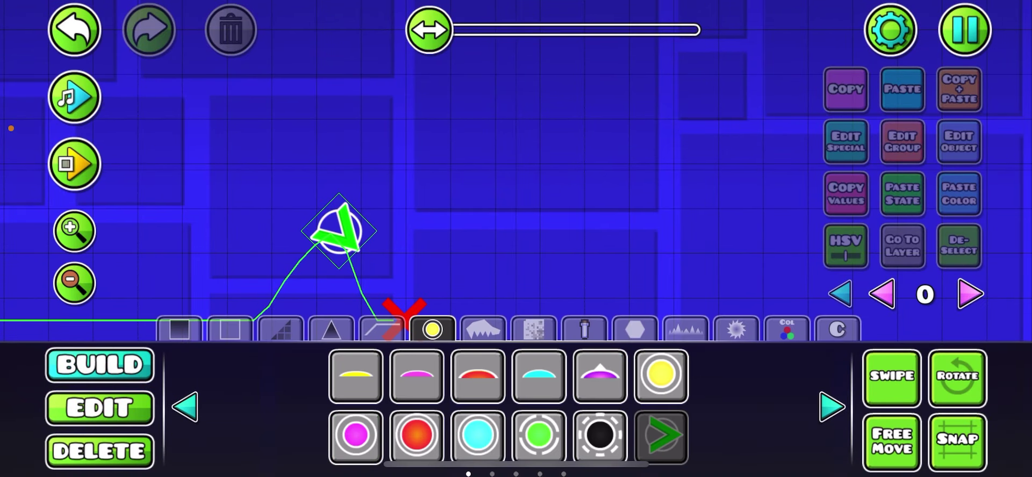
left_click(484, 329)
left_click(433, 329)
left_click(832, 407)
left_click(832, 407)
left_click(832, 407)
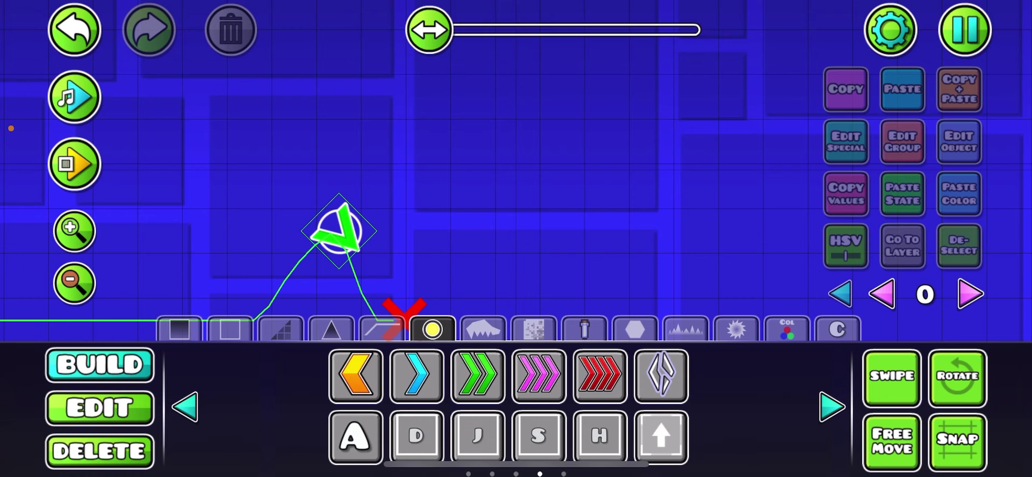
left_click(539, 436)
left_click(338, 231)
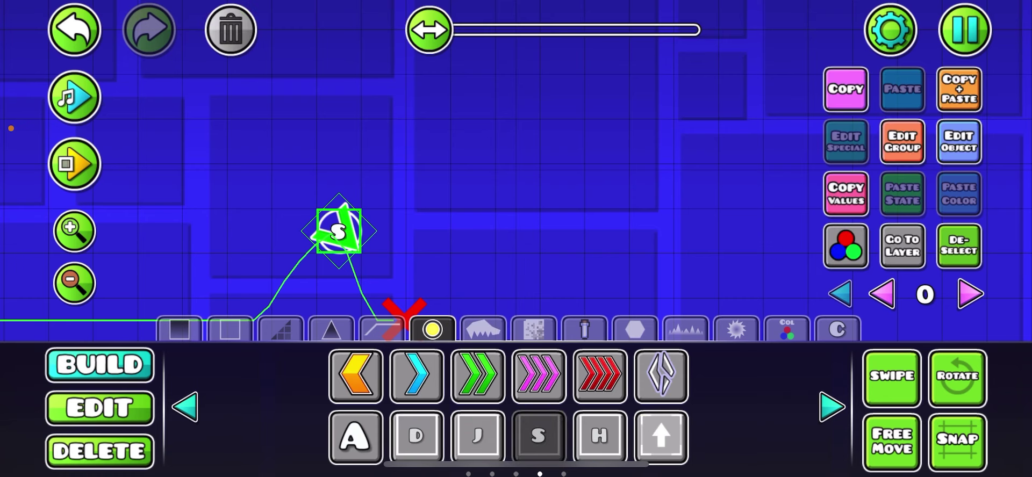
left_click(75, 164)
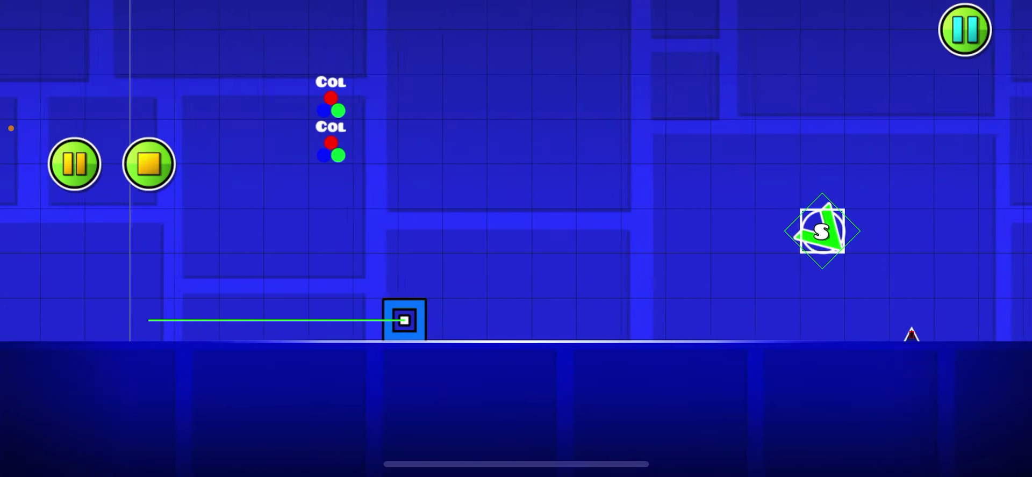
key("space")
left_click(74, 163)
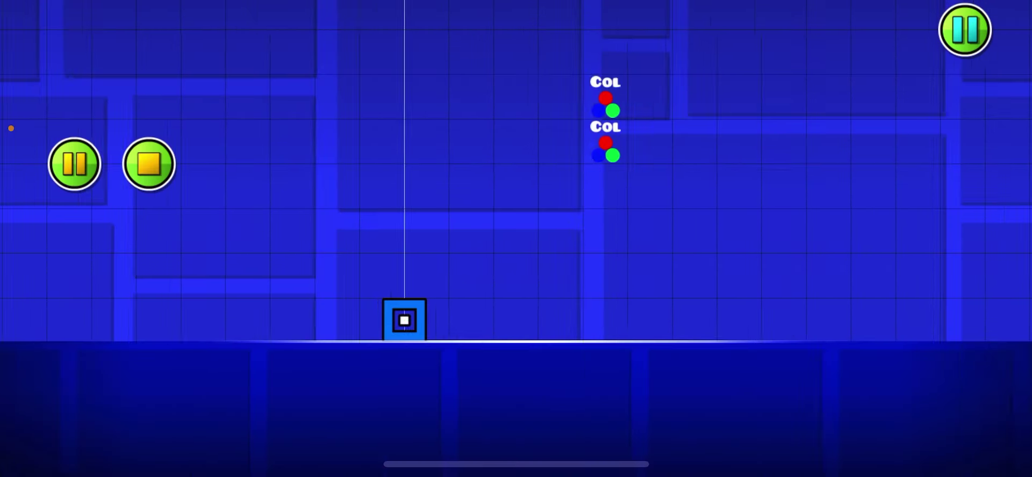
key("space")
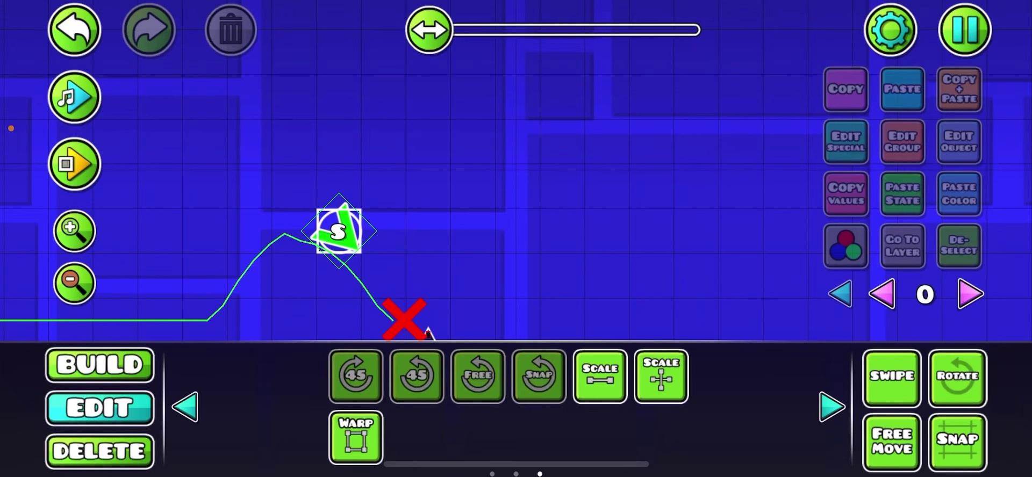
Step: Try the D, J, S and H objects from the orb and portal palette
left_click(100, 365)
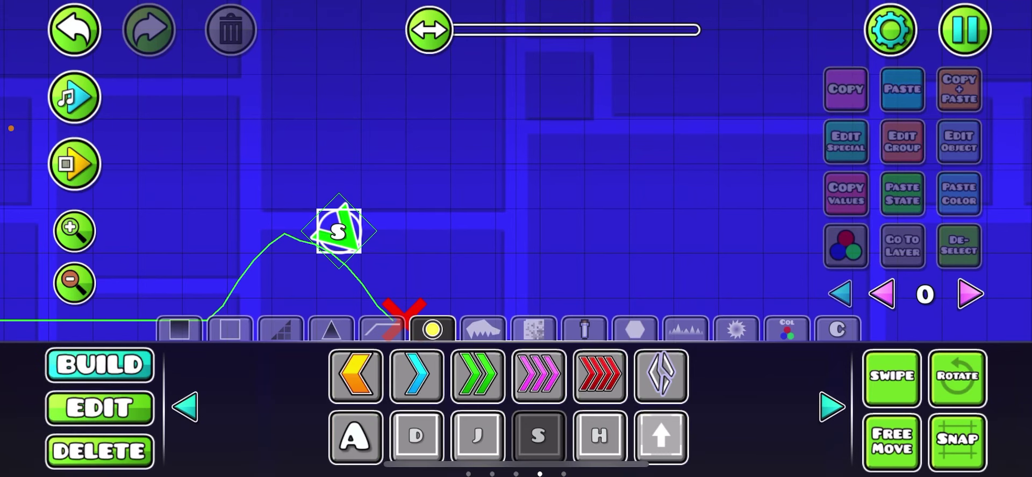
left_click(416, 436)
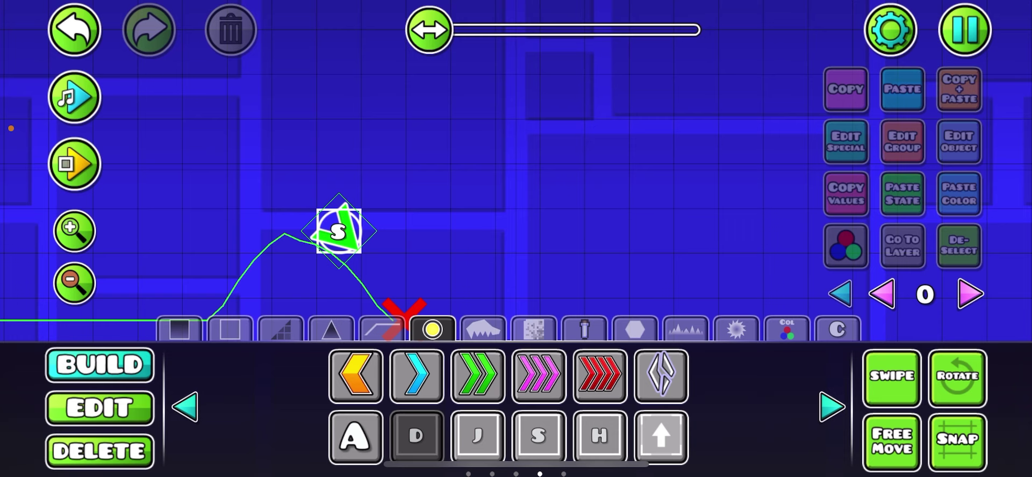
left_click(478, 436)
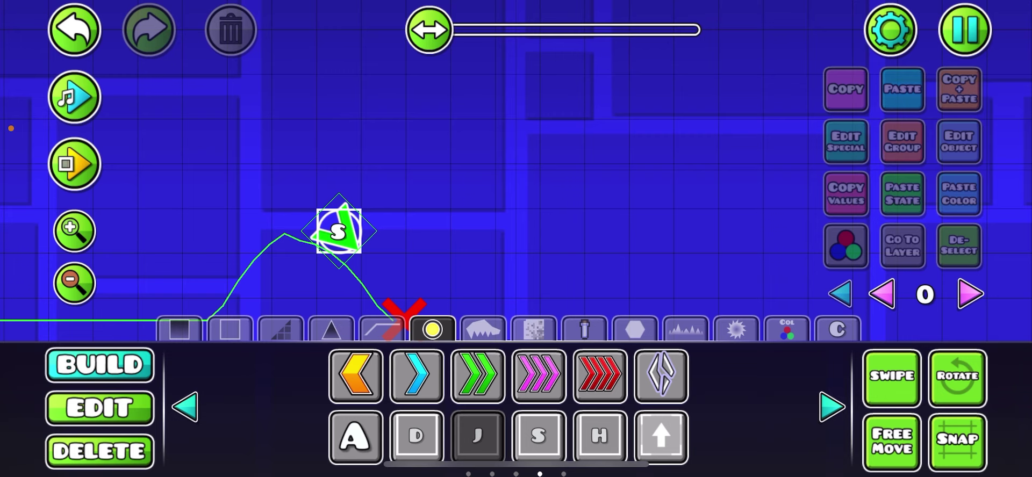
left_click(538, 436)
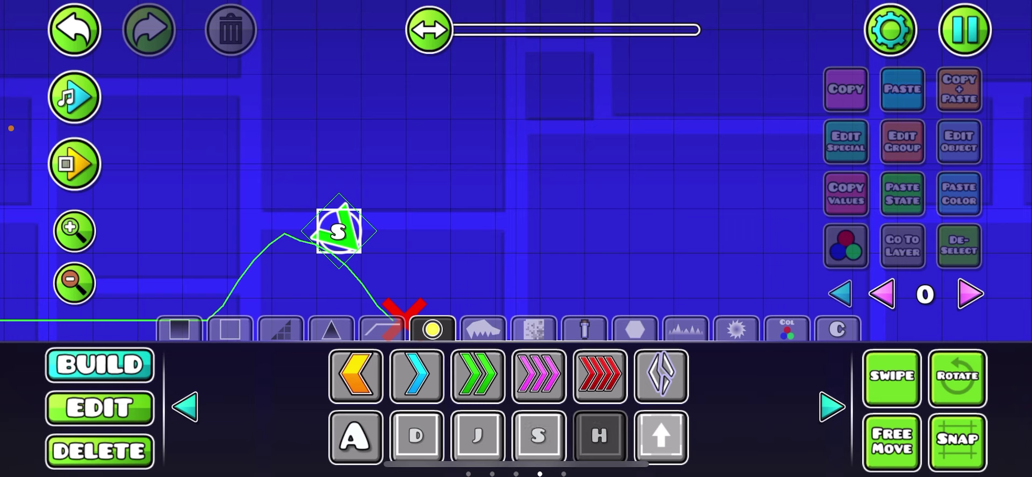
left_click(600, 437)
mouse_move(429, 30)
left_mouse_down()
mouse_move(601, 29)
mouse_move(546, 29)
left_mouse_up()
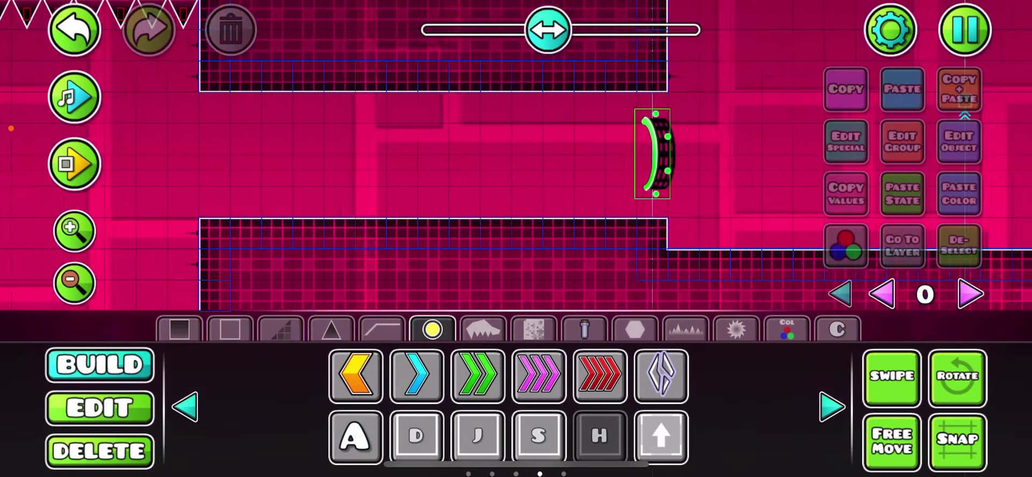
left_click_drag(538, 161, 713, 172)
left_click_drag(546, 30, 501, 29)
left_click_drag(323, 215, 321, 242)
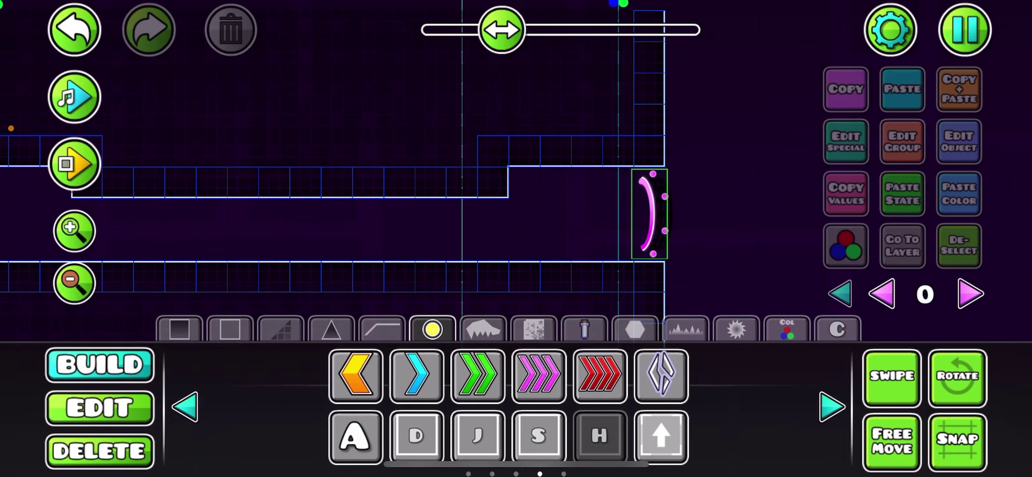
left_click_drag(501, 30, 427, 30)
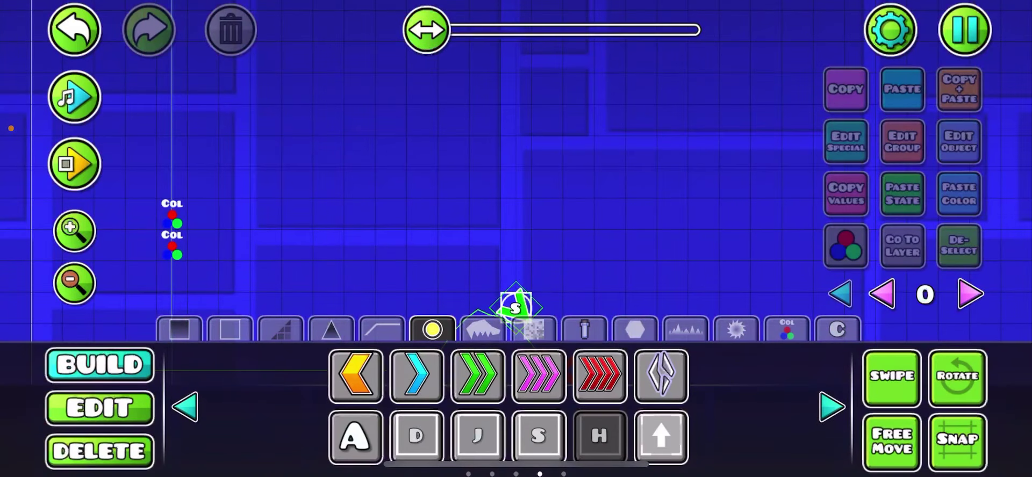
Step: Pick the F block from the next palette page and run a brief test
left_click(832, 407)
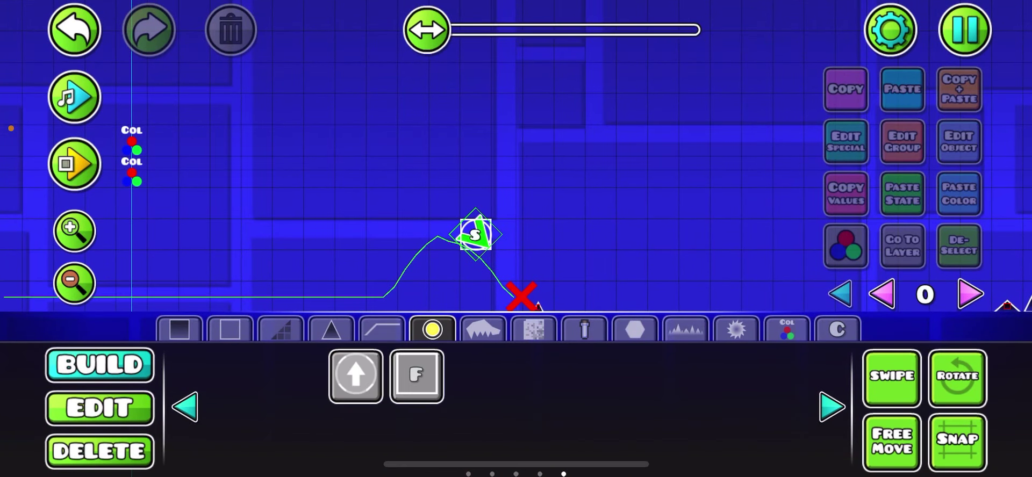
left_click(417, 376)
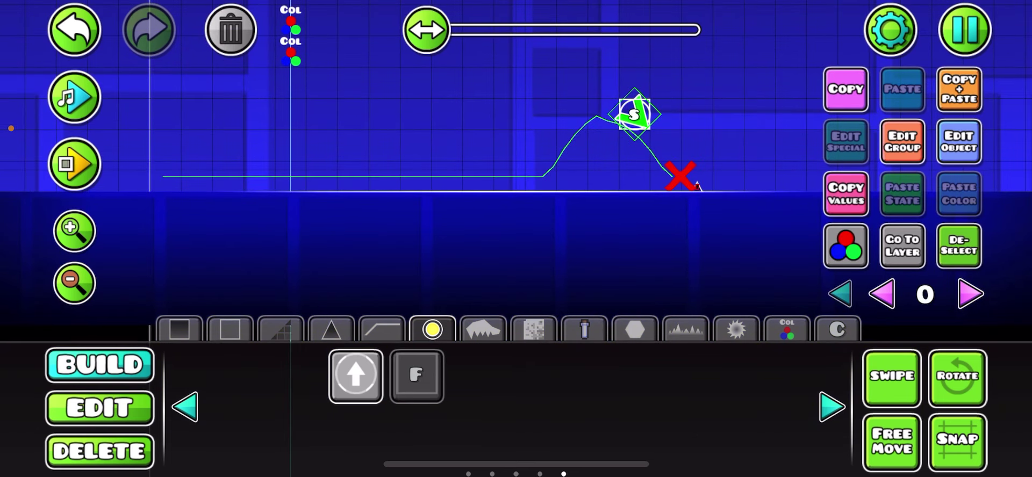
left_click(74, 164)
left_click(148, 164)
left_click(99, 408)
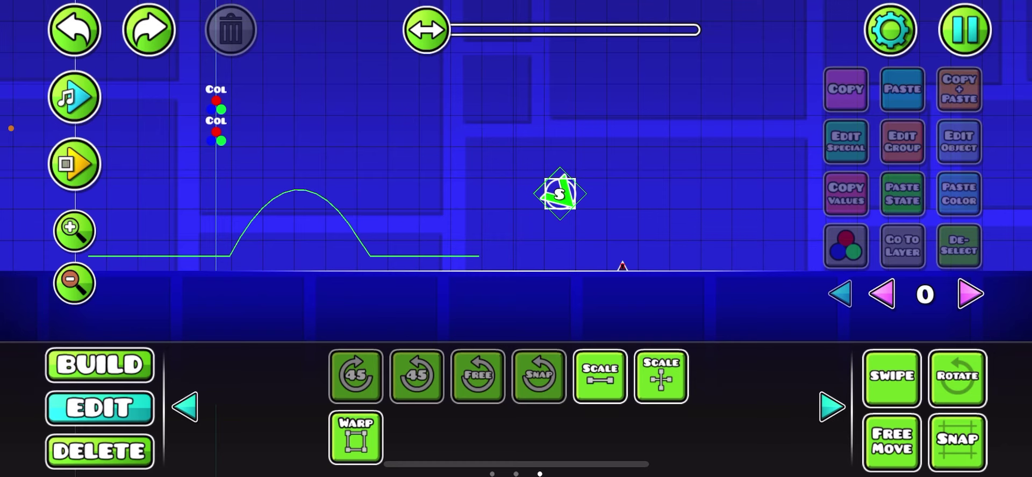
Step: Place two F blocks side by side on the ground before the first spike
left_click(99, 451)
mouse_move(538, 215)
left_mouse_down()
mouse_move(468, 201)
mouse_move(656, 136)
left_mouse_up()
left_click_drag(538, 107, 441, 196)
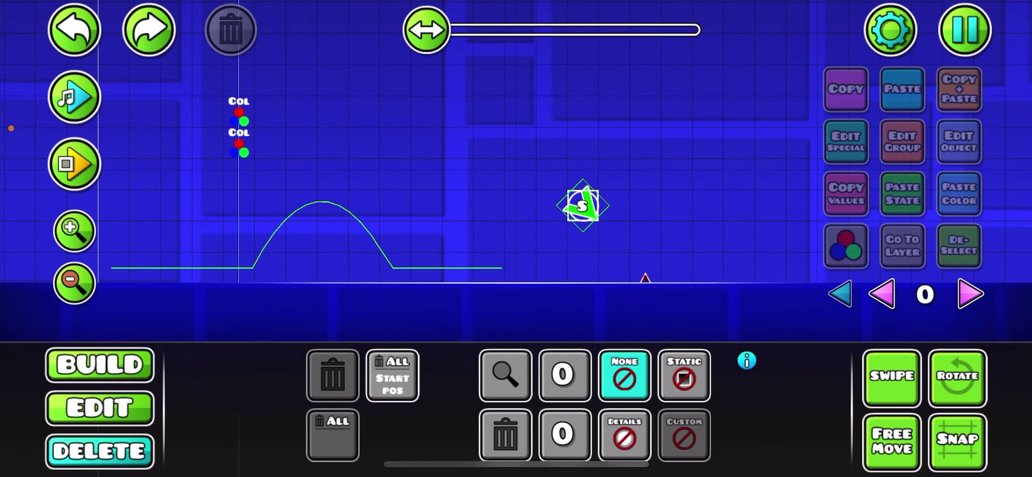
left_click(100, 365)
left_click(100, 408)
left_click(100, 365)
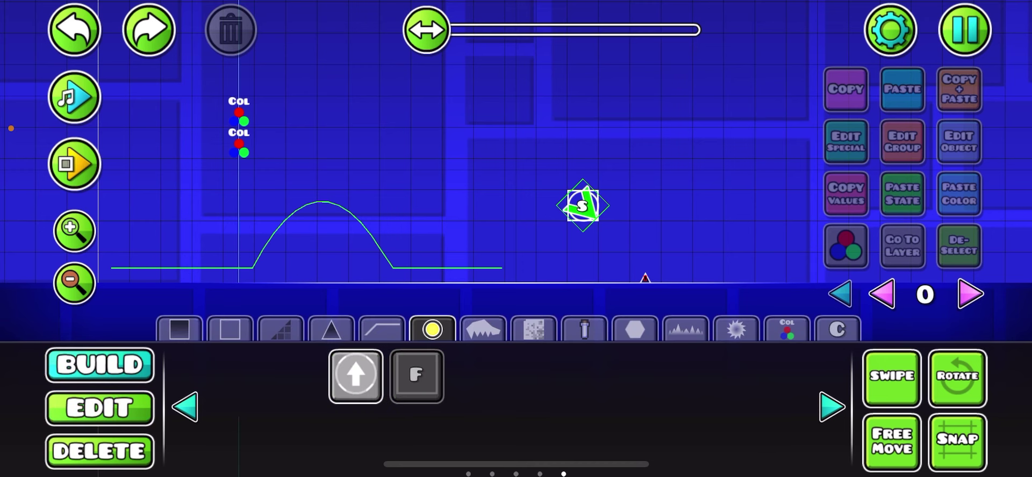
left_click(425, 267)
left_click(457, 268)
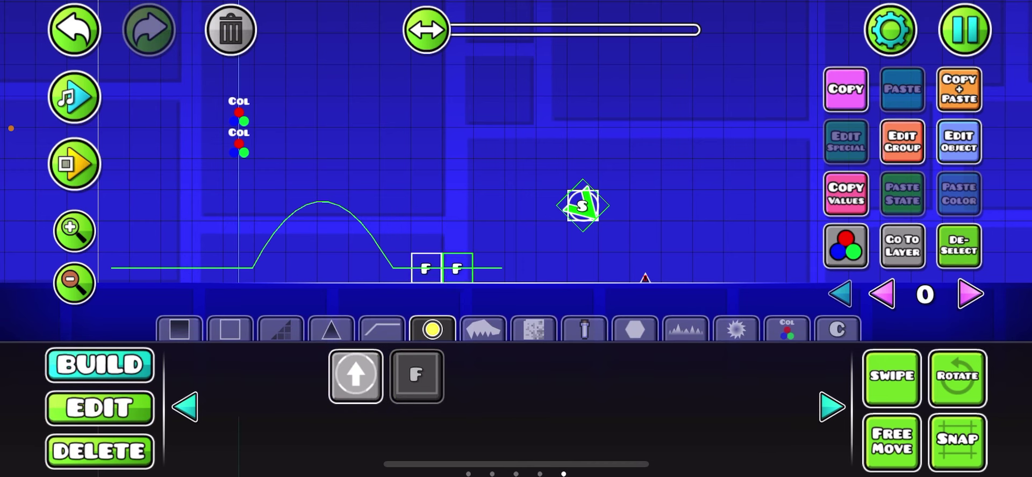
Step: Add a plain black block at the left F block's spot
left_click(179, 329)
left_click(356, 376)
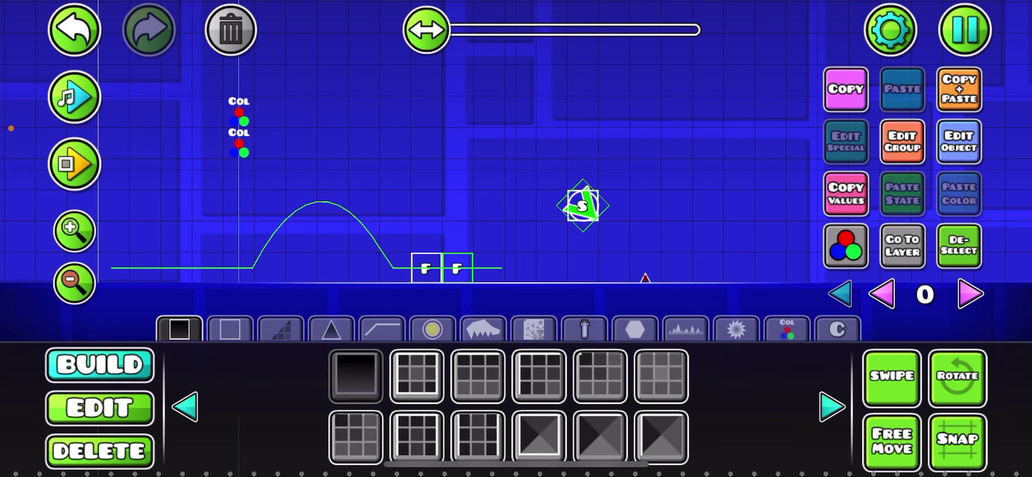
left_click(425, 268)
left_click(959, 245)
Step: Test-run the level, then Save and Play and exit to the level page
left_click(74, 164)
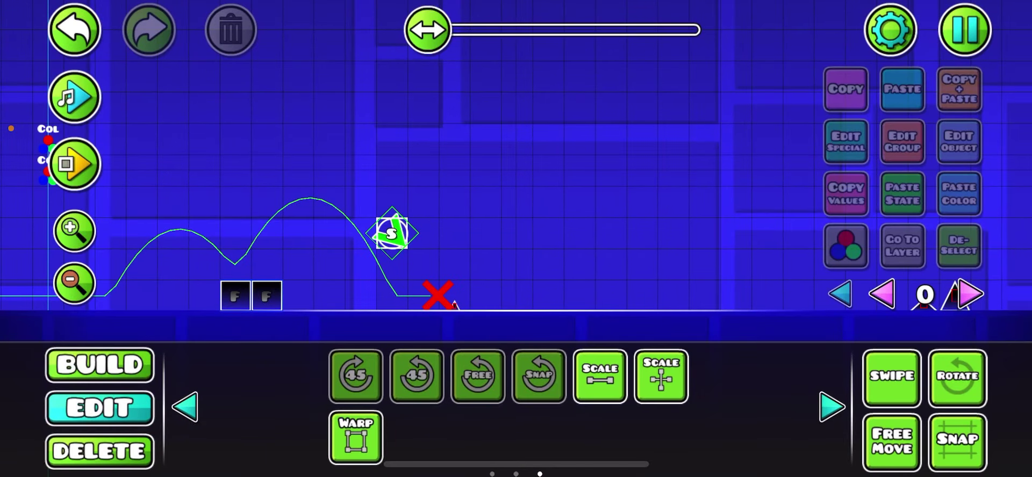
left_click(75, 164)
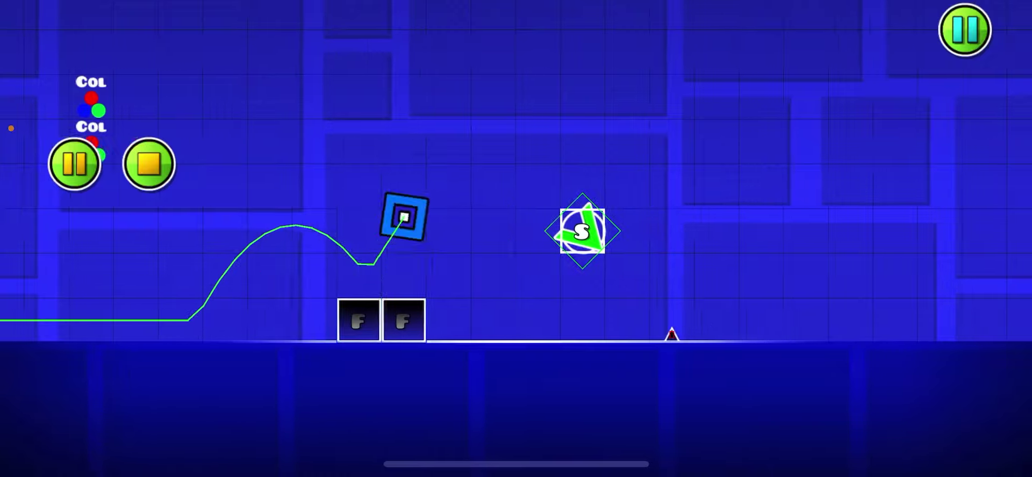
left_click(965, 30)
left_click(516, 172)
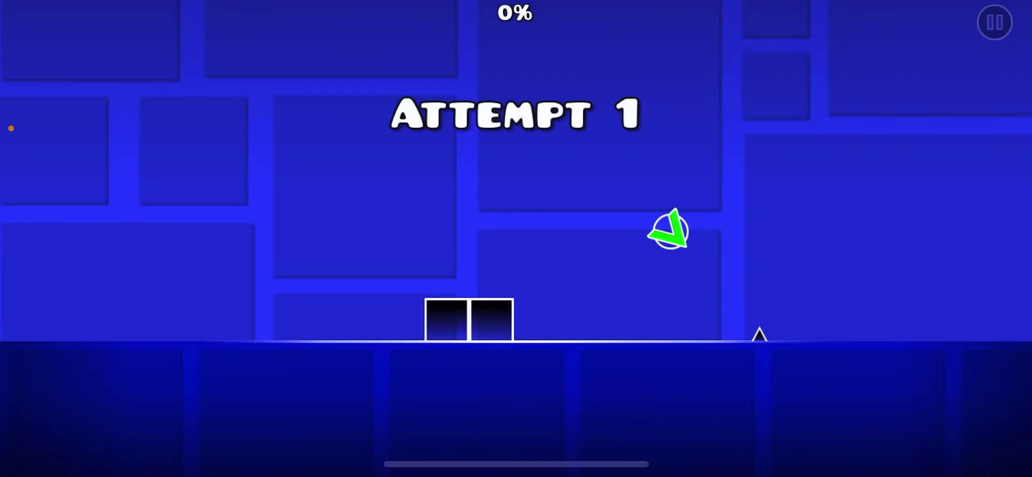
key("space")
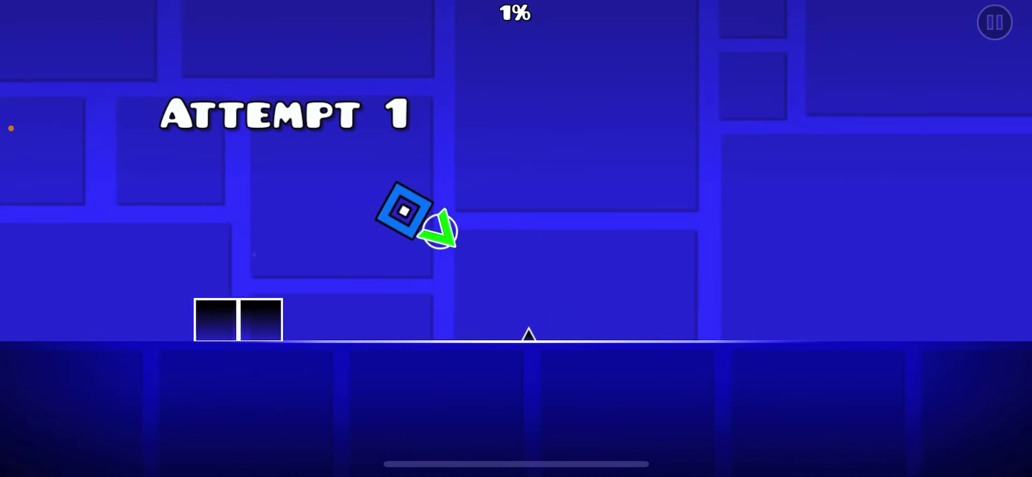
key("Escape")
left_click(635, 283)
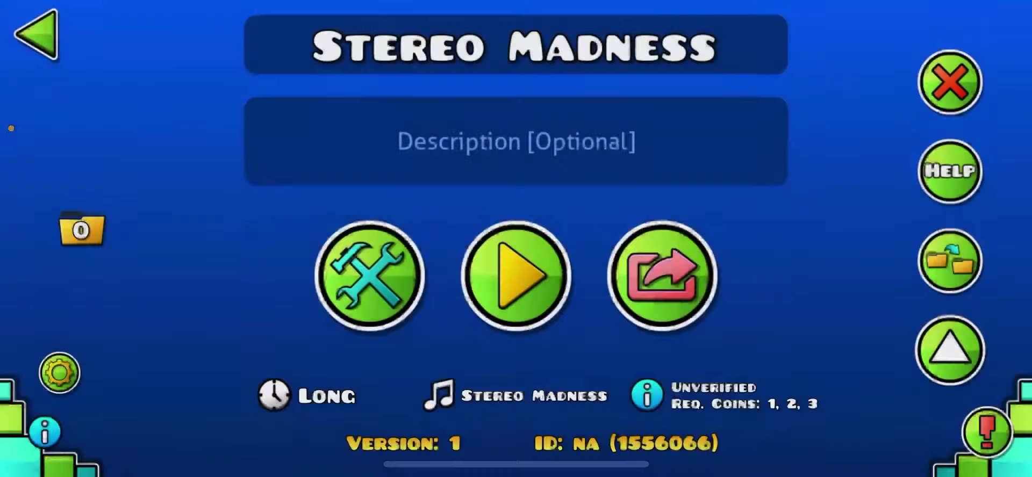
Step: Reopen the level in the editor and raise the left F block one cell
left_click(370, 276)
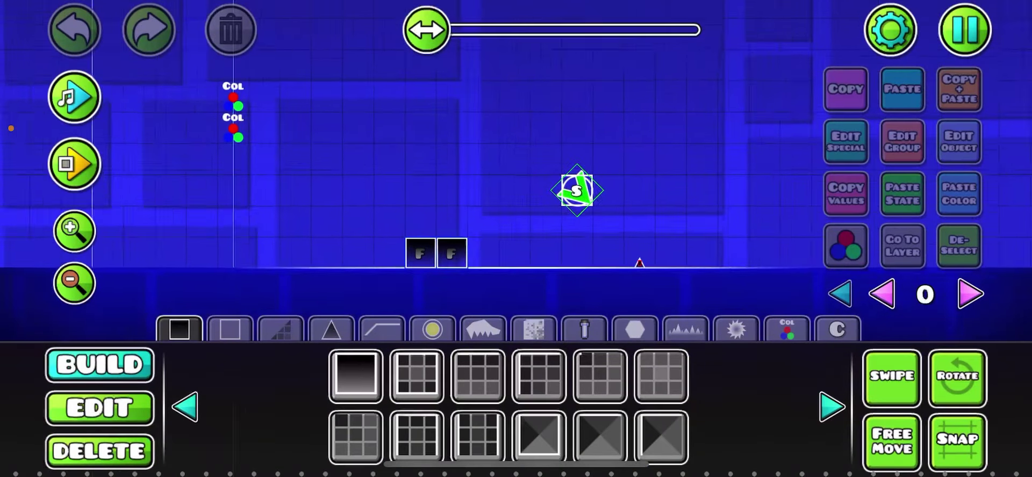
left_click(99, 408)
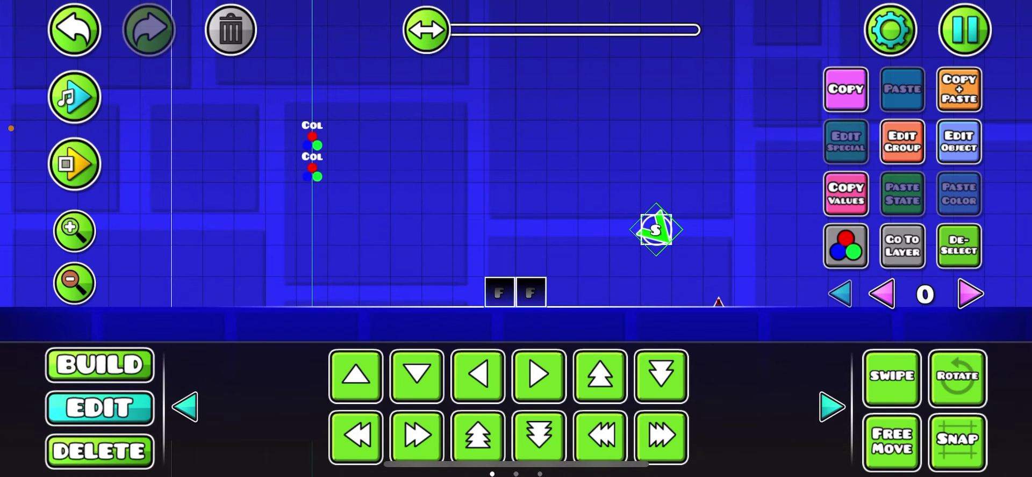
left_click(356, 375)
left_click(959, 246)
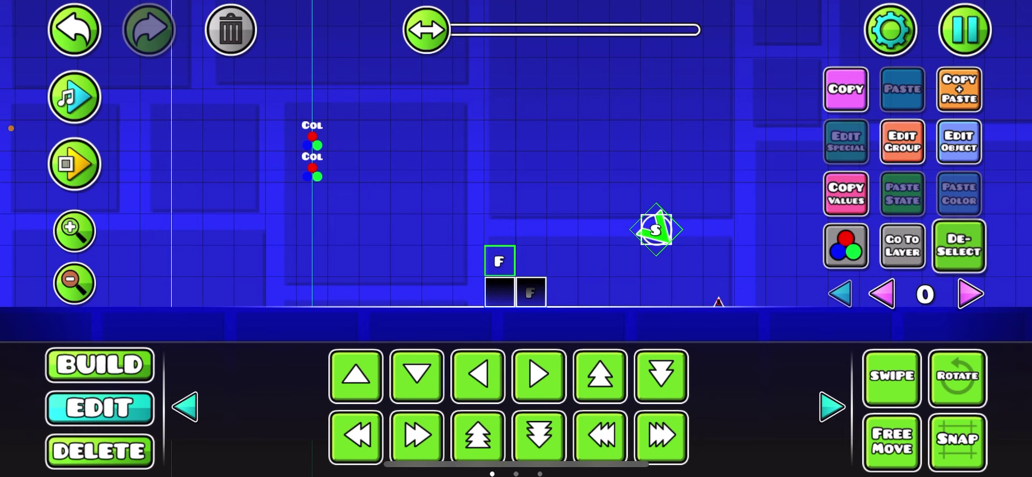
Step: Raise the right F block one cell beside the other, then playtest jumping over them
left_click(531, 292)
left_click(356, 374)
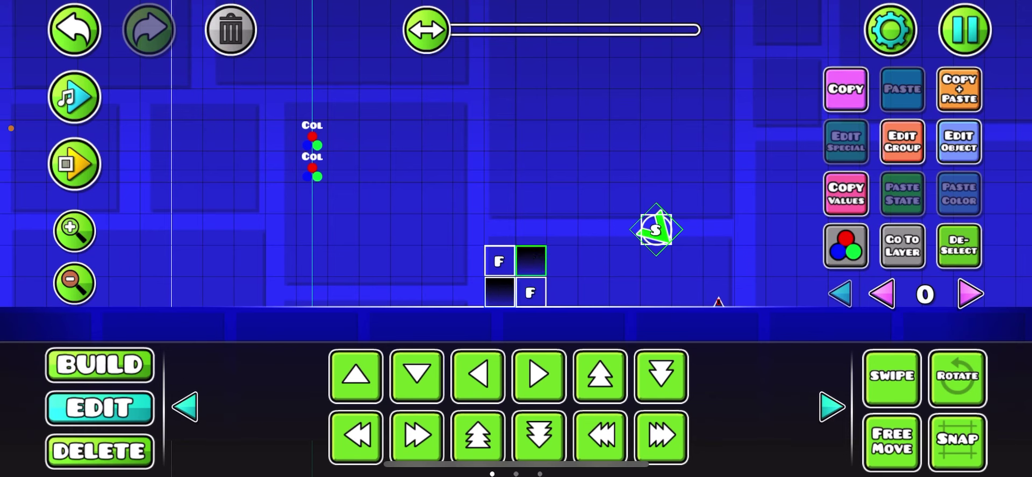
left_click(416, 375)
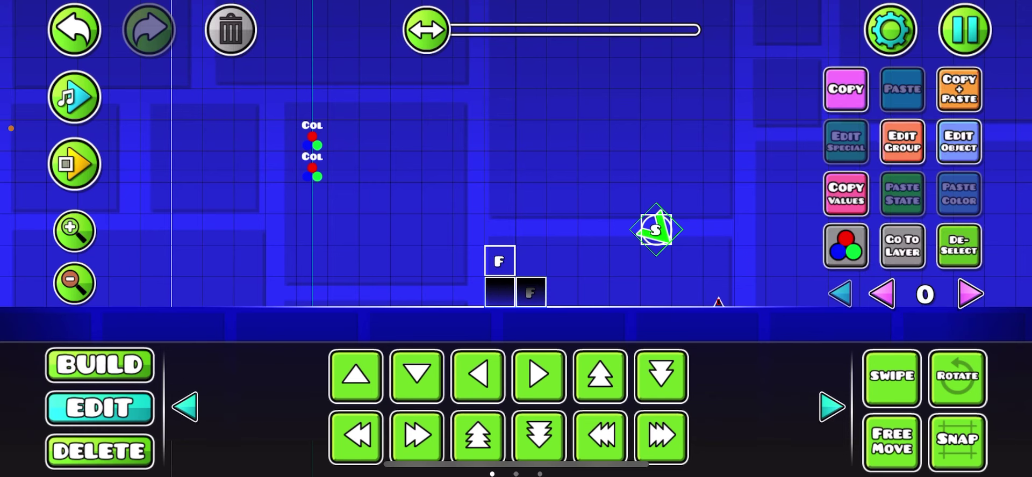
left_click(355, 375)
left_click(959, 246)
left_click(74, 164)
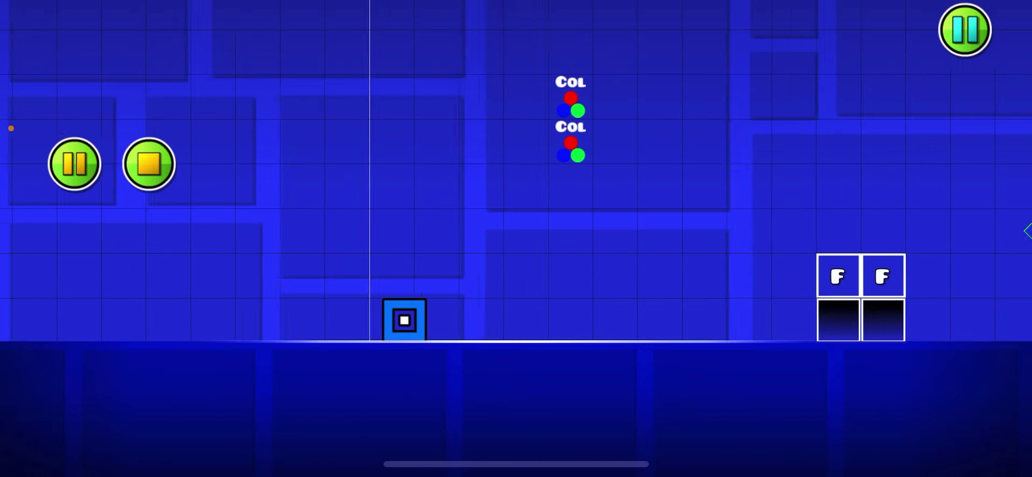
key("space")
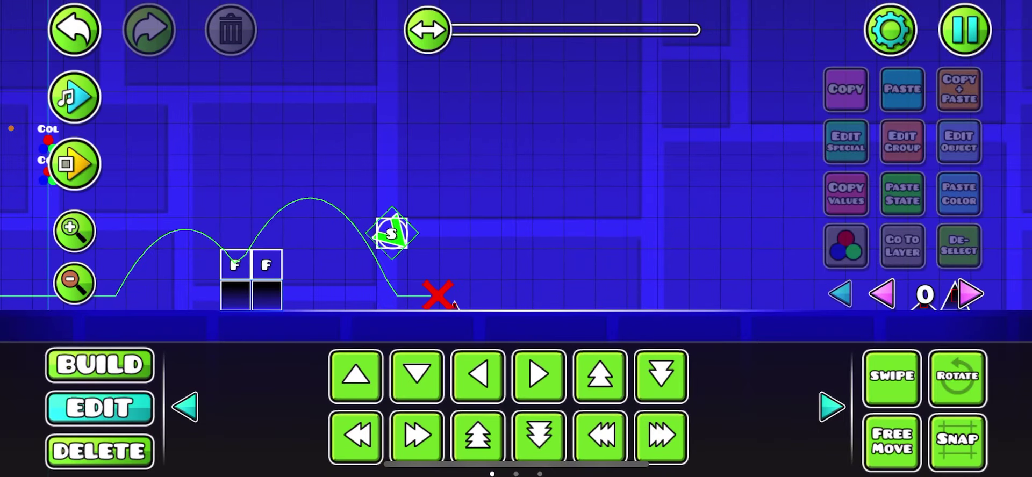
Step: Delete both F blocks and the two dark blocks beneath them
left_click(100, 450)
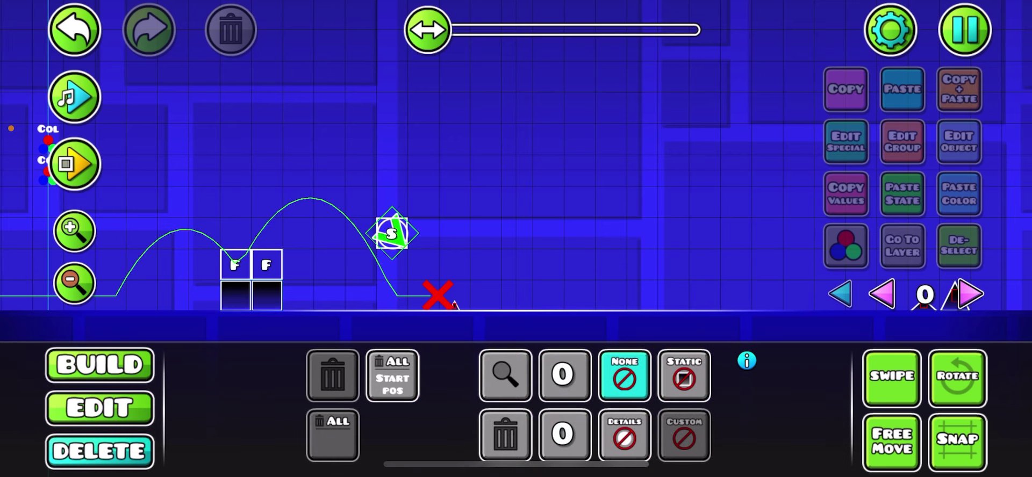
left_click(235, 264)
left_click(266, 265)
left_click(266, 296)
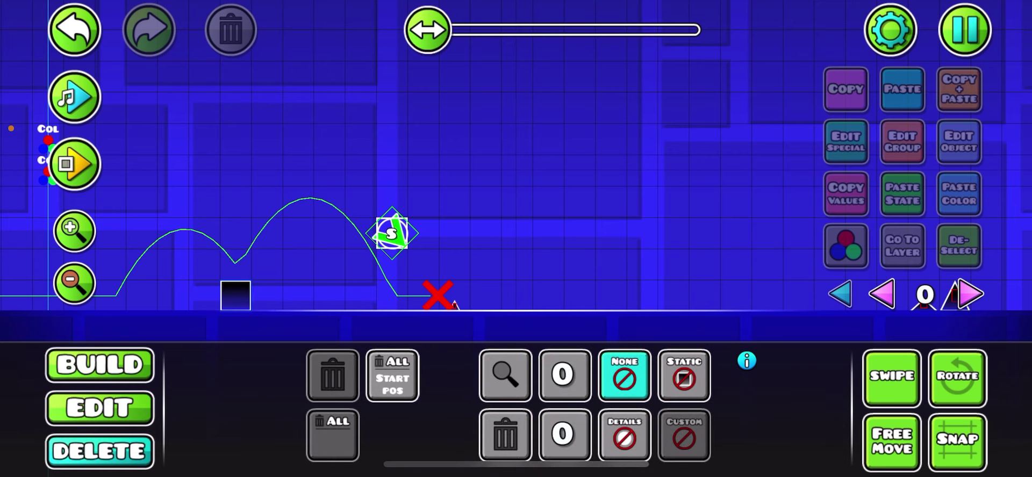
left_click(235, 296)
Step: Delete the tall spike in the next stretch of the level
left_click(100, 365)
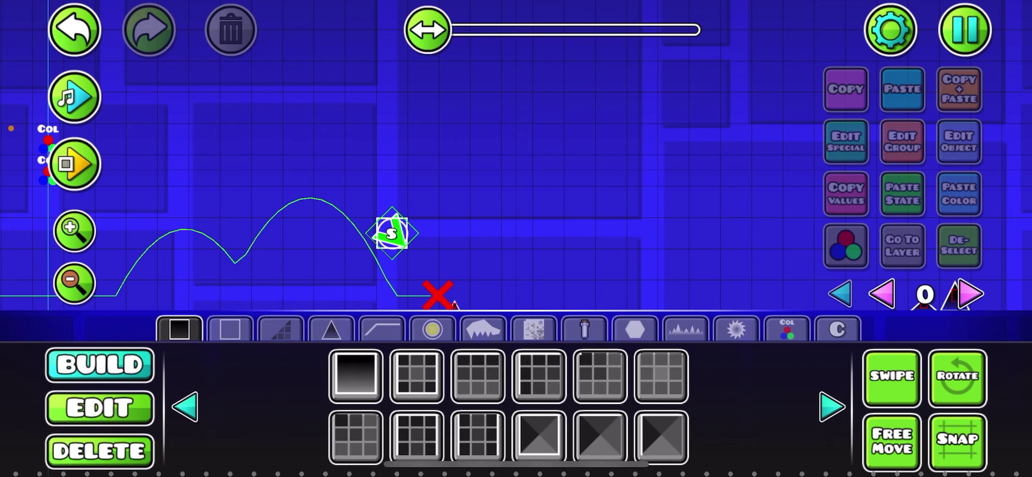
left_click(99, 408)
mouse_move(538, 161)
left_mouse_down()
mouse_move(568, 137)
mouse_move(637, 133)
mouse_move(124, 129)
left_mouse_up()
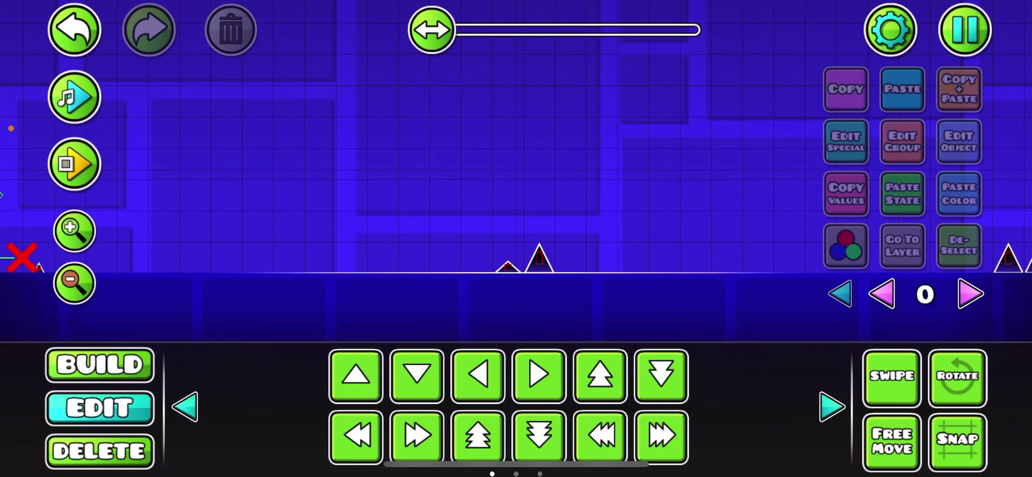
left_click(99, 451)
left_click(539, 259)
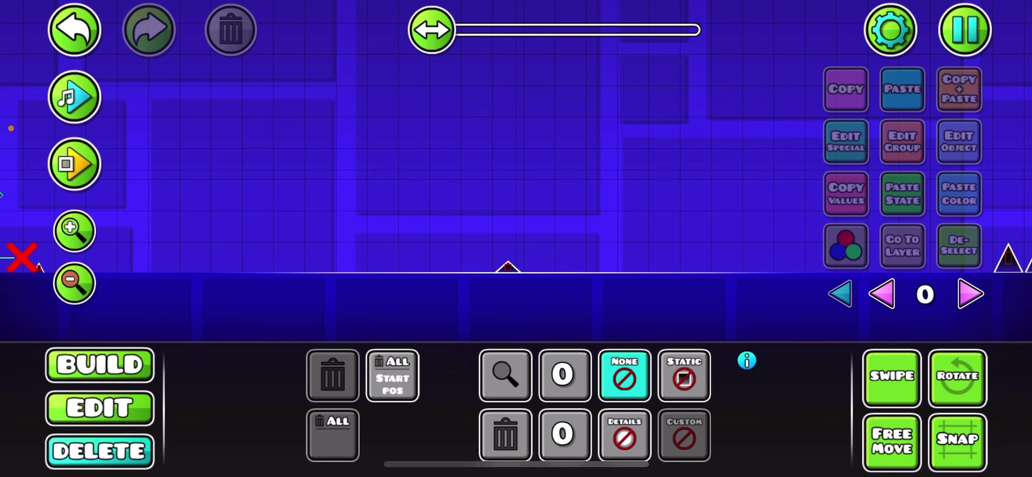
Step: Nudge the small spike slightly right and start a playtest
left_click(100, 408)
left_click(508, 267)
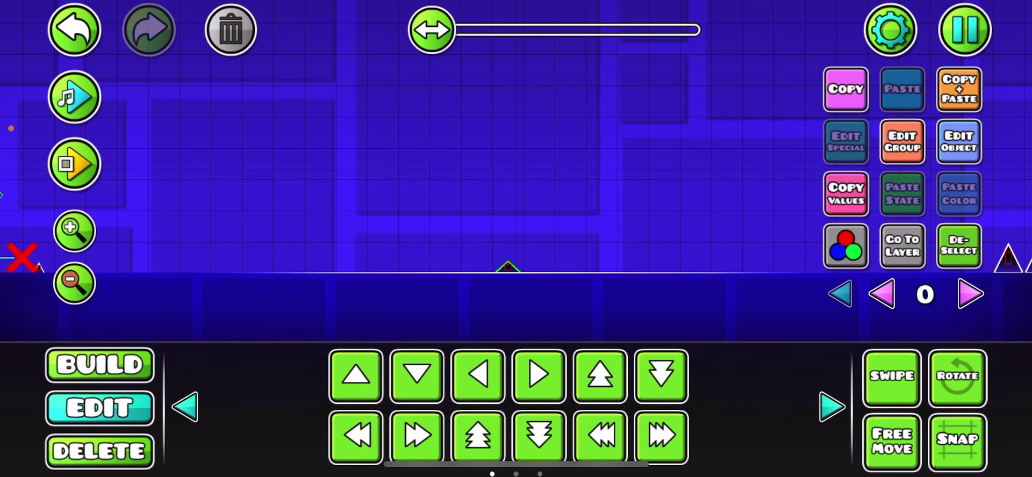
left_click(831, 407)
left_click(416, 435)
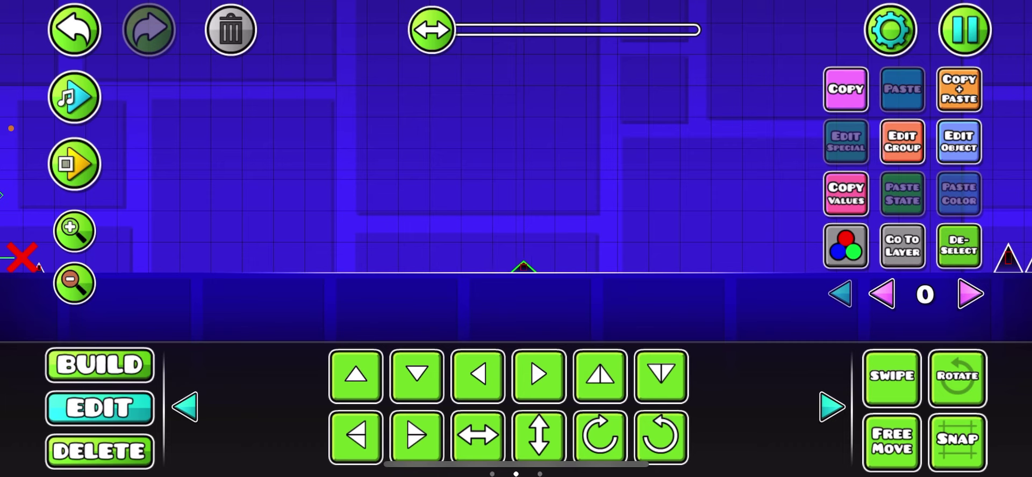
left_click(959, 246)
left_click(74, 164)
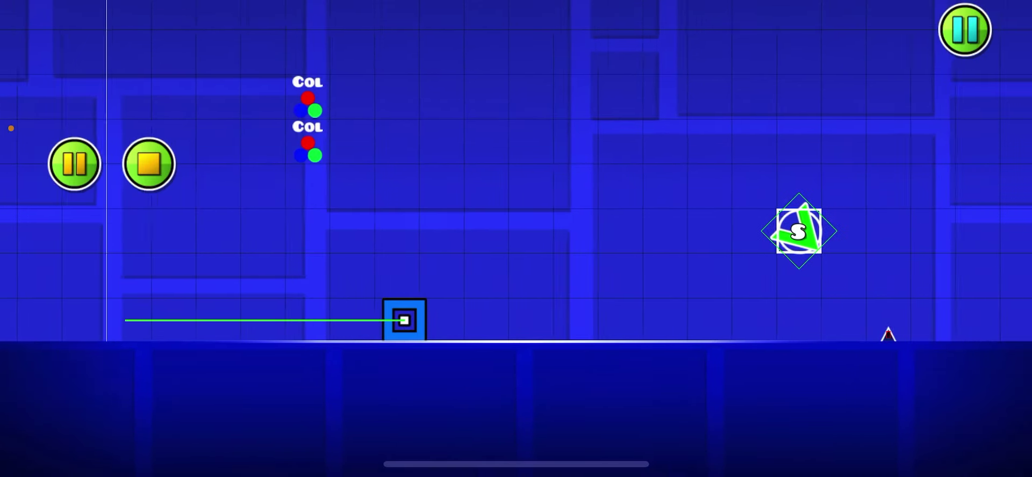
Step: Restart the playtest, jump over the S portal and spike, then stop back to editing
left_click(148, 164)
left_click(76, 163)
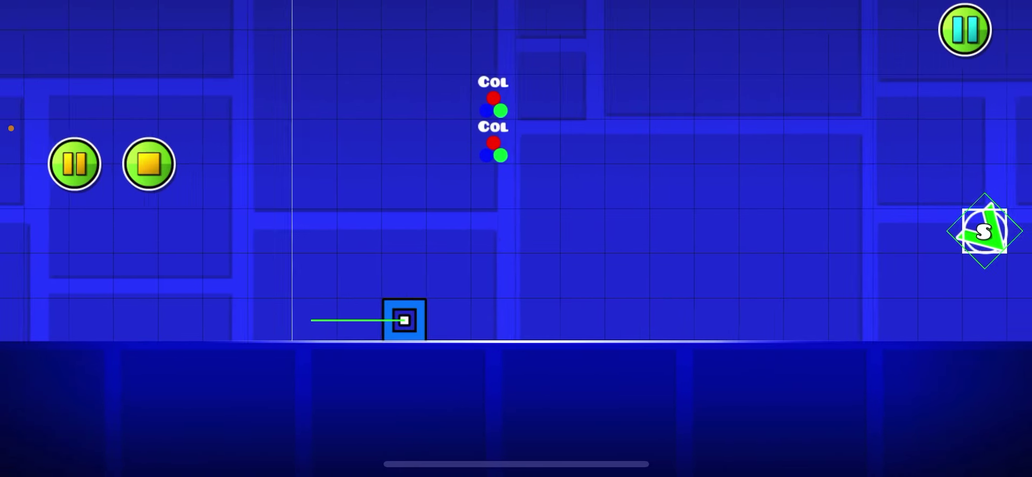
key("space")
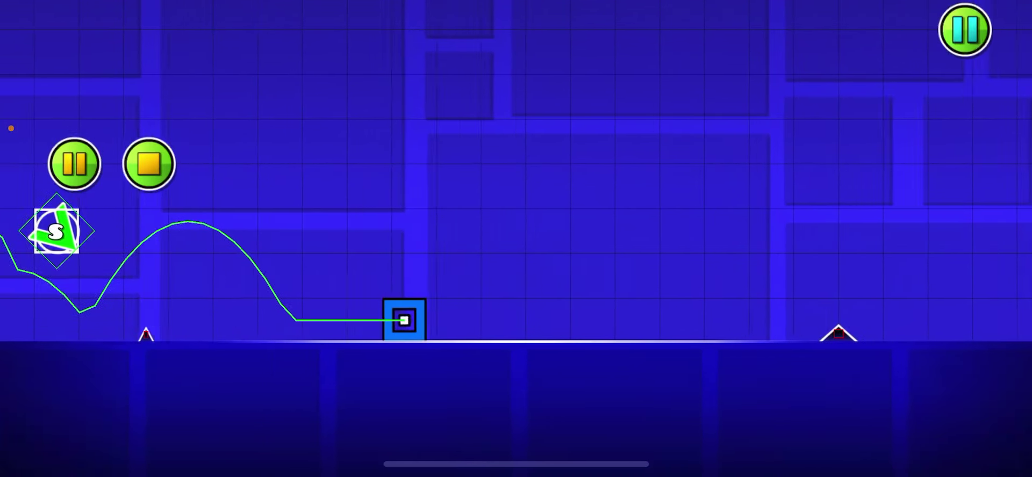
key("space")
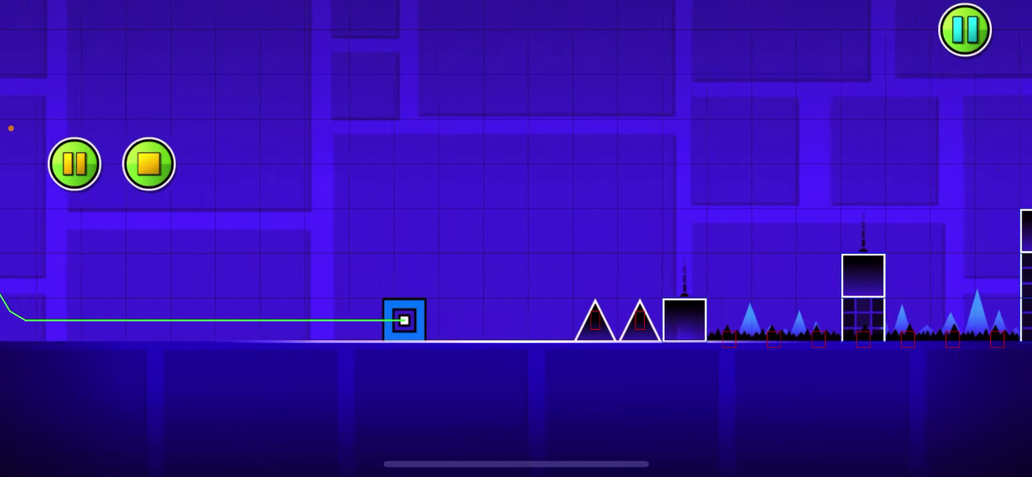
left_click(148, 164)
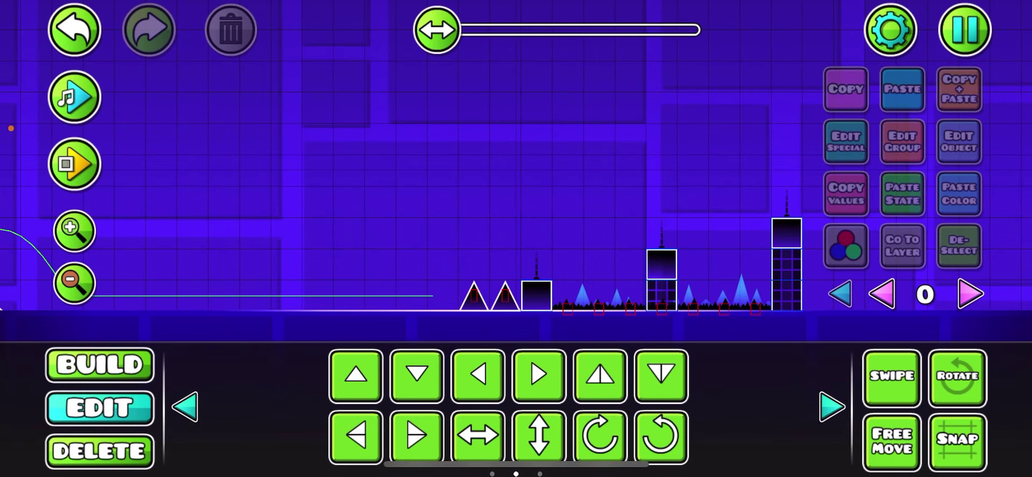
Step: Delete the two triangle spikes before the first block pillar
left_click(99, 409)
mouse_move(517, 161)
left_mouse_down()
mouse_move(647, 74)
mouse_move(532, 192)
left_mouse_up()
left_click(99, 452)
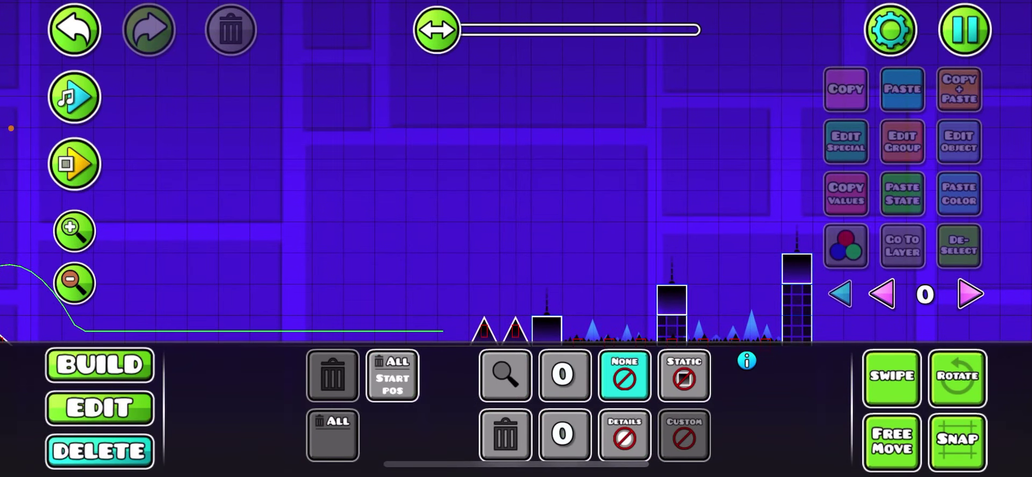
left_click(484, 331)
left_click(515, 331)
Step: Select a small spike on the spiky floor and trash it
left_click(99, 409)
mouse_move(537, 161)
left_mouse_down()
mouse_move(383, 120)
mouse_move(481, 144)
left_mouse_up()
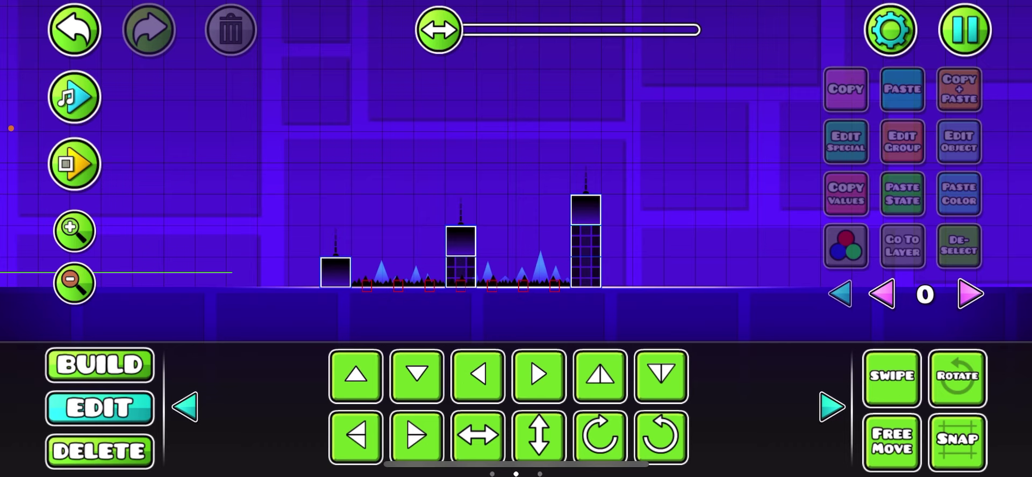
left_click(382, 272)
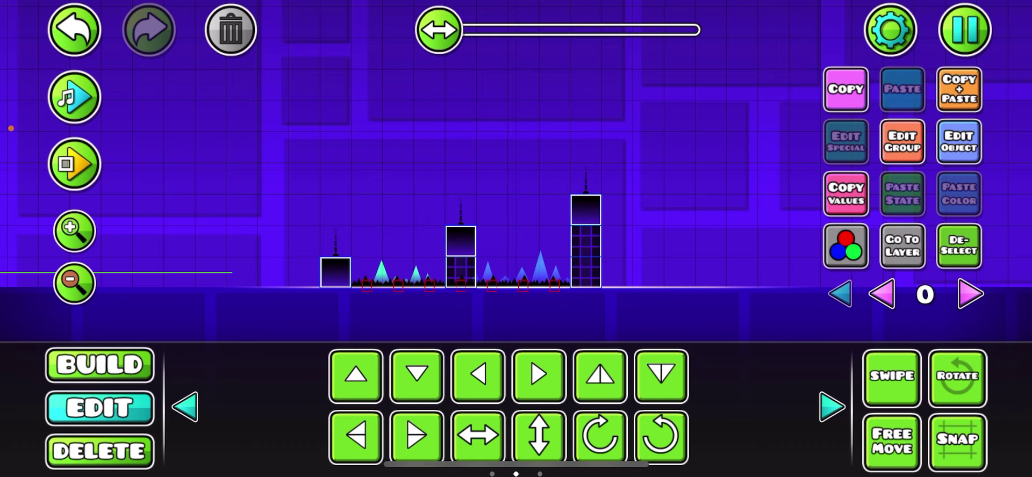
left_click(959, 246)
left_click(231, 30)
Step: Add a second dark block beside the first to widen the pillar
left_click(100, 364)
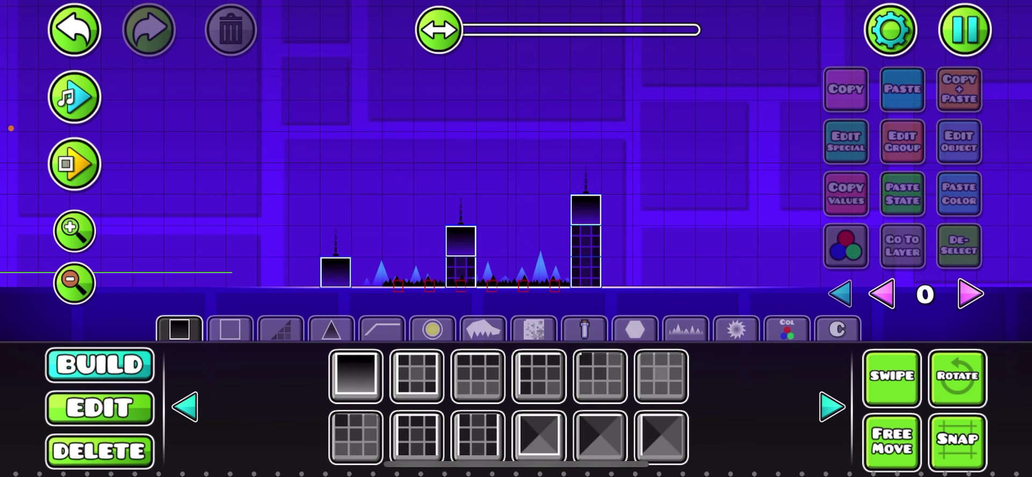
left_click(355, 376)
left_click(366, 273)
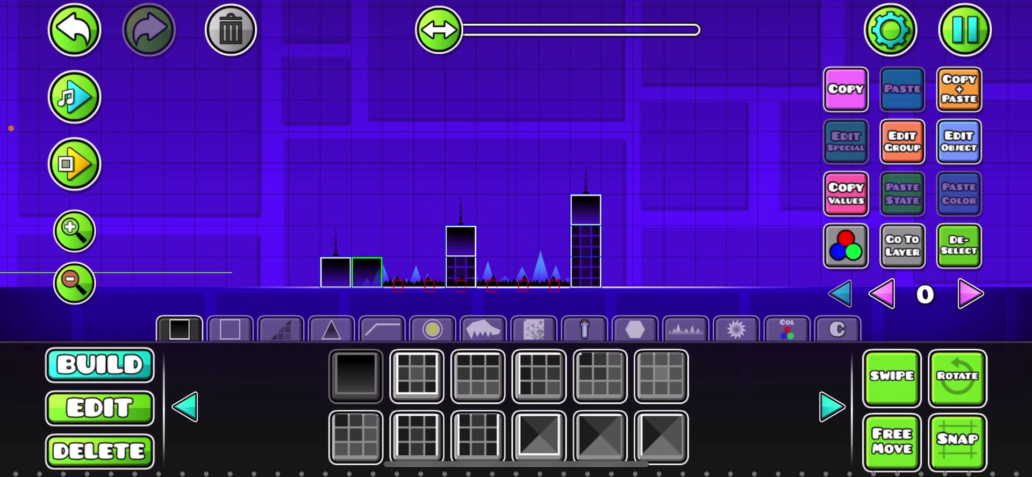
left_click(959, 245)
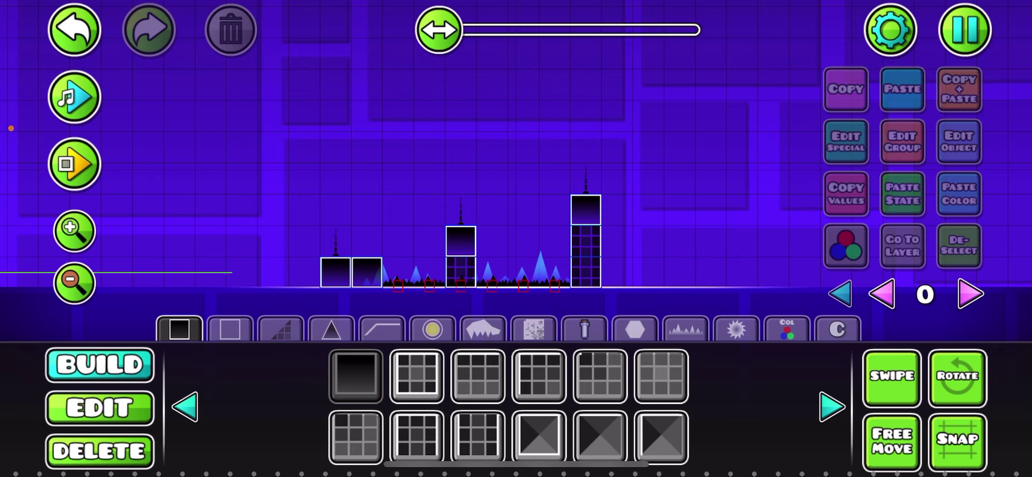
left_click(478, 437)
left_click(477, 436)
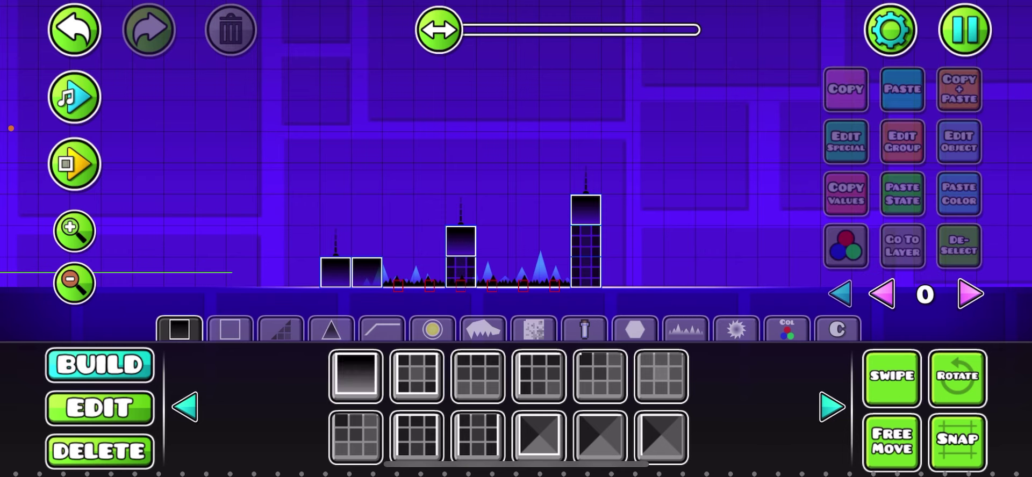
Step: Delete a small floor spike and two tall blue spikes
left_click(100, 451)
left_click(492, 282)
left_click(487, 274)
left_click(539, 266)
Step: Place a grid block beside the middle pillar with a dark block on top
left_click(99, 364)
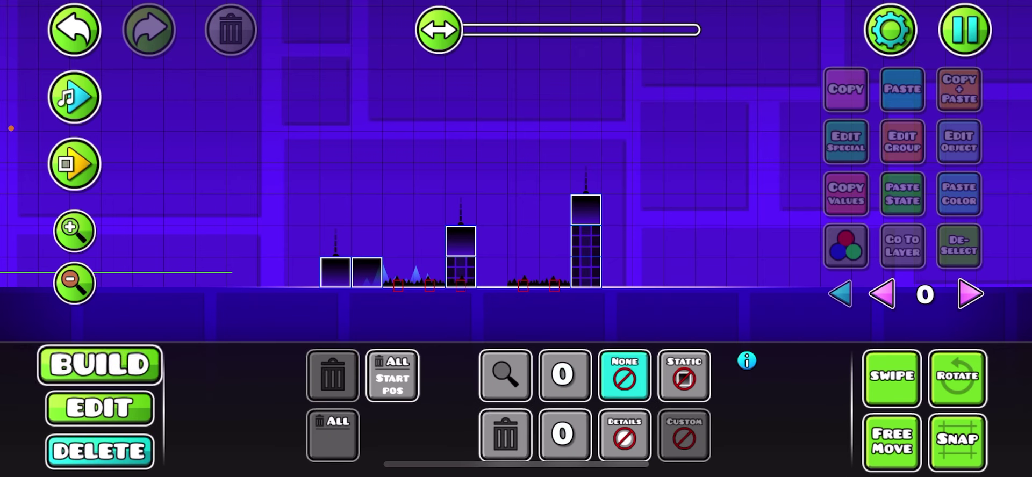
left_click(417, 437)
left_click(478, 437)
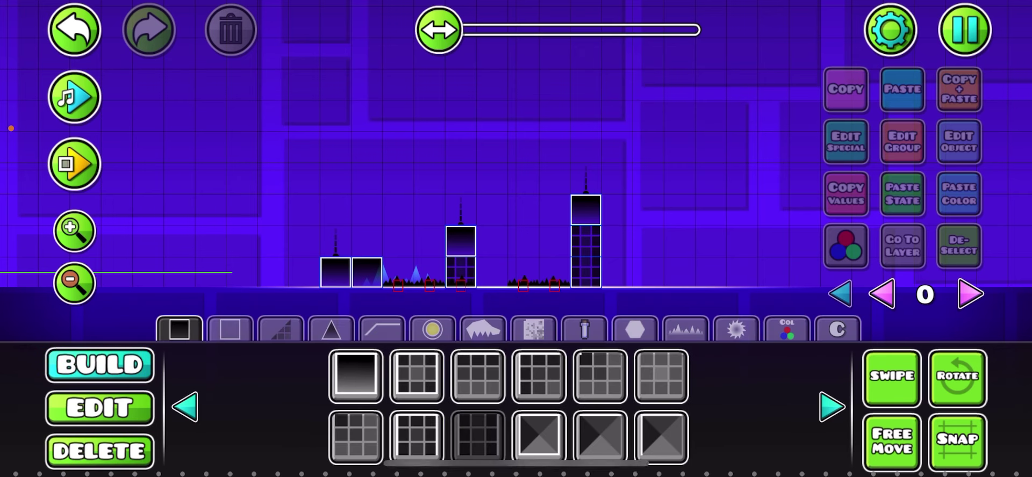
left_click(492, 273)
left_click(356, 376)
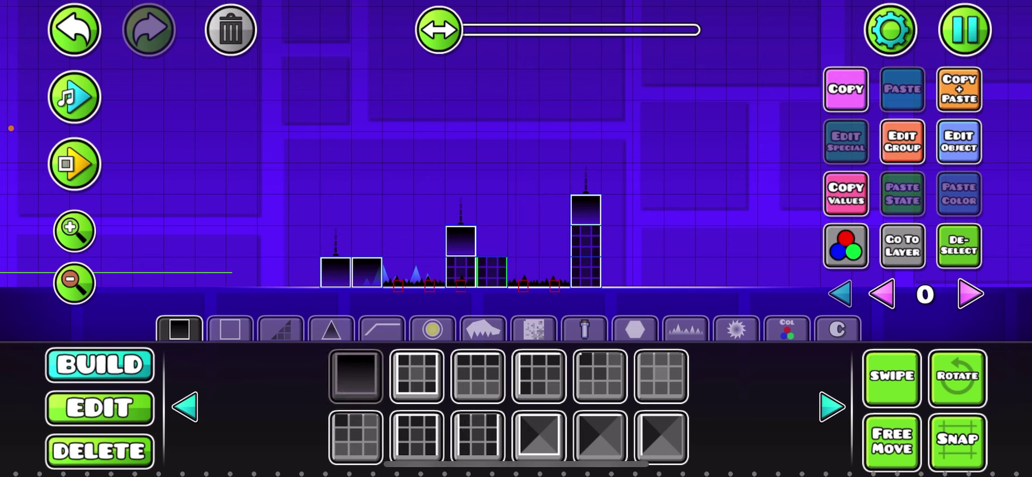
left_click(492, 240)
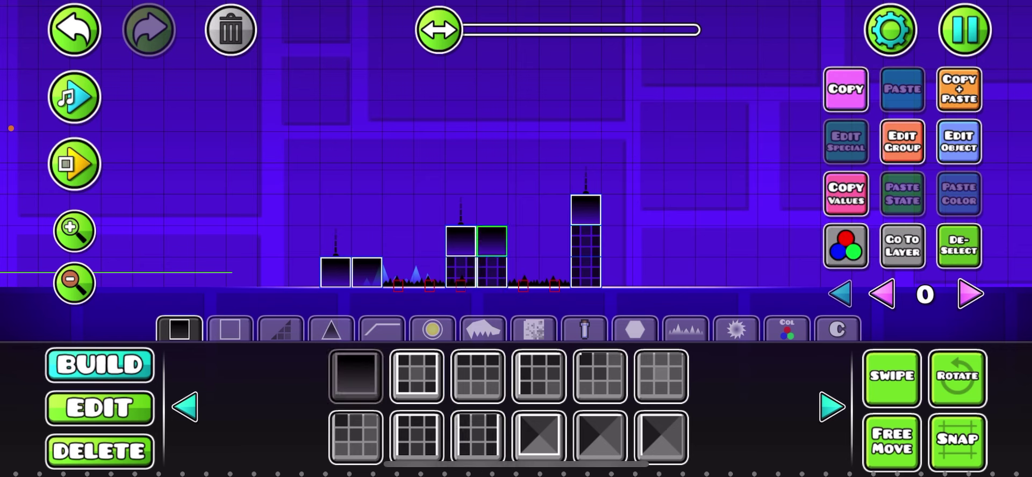
left_click(959, 246)
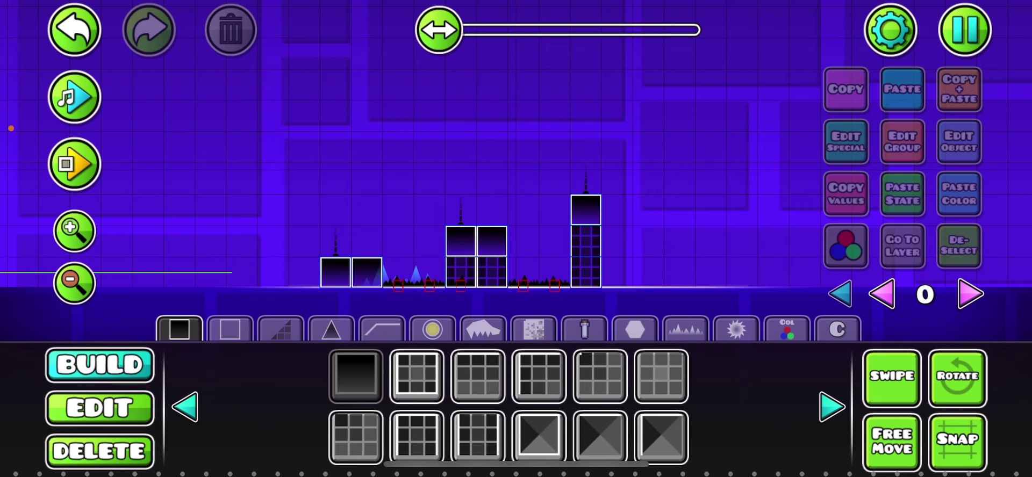
Step: Place a grid block beside the tall pillar, topped with a dark block
left_click(478, 376)
left_click(478, 437)
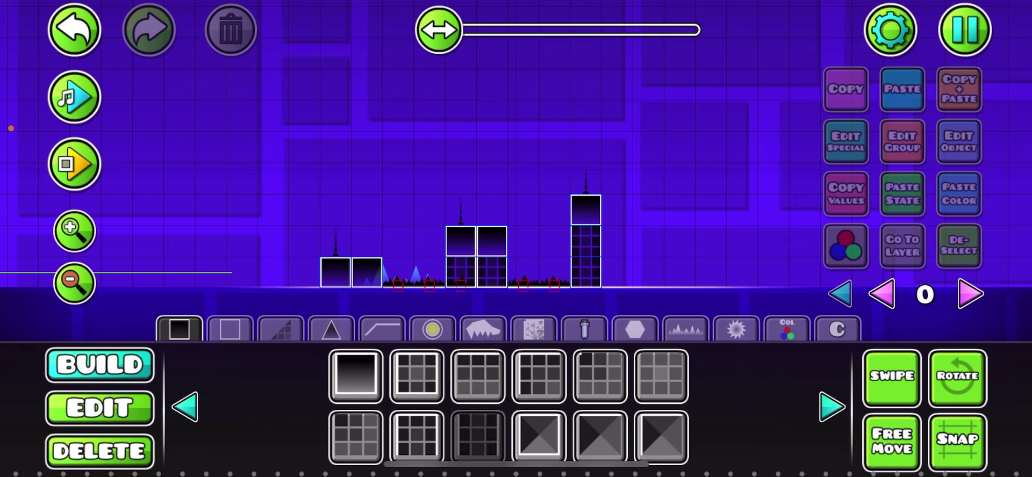
left_click(617, 256)
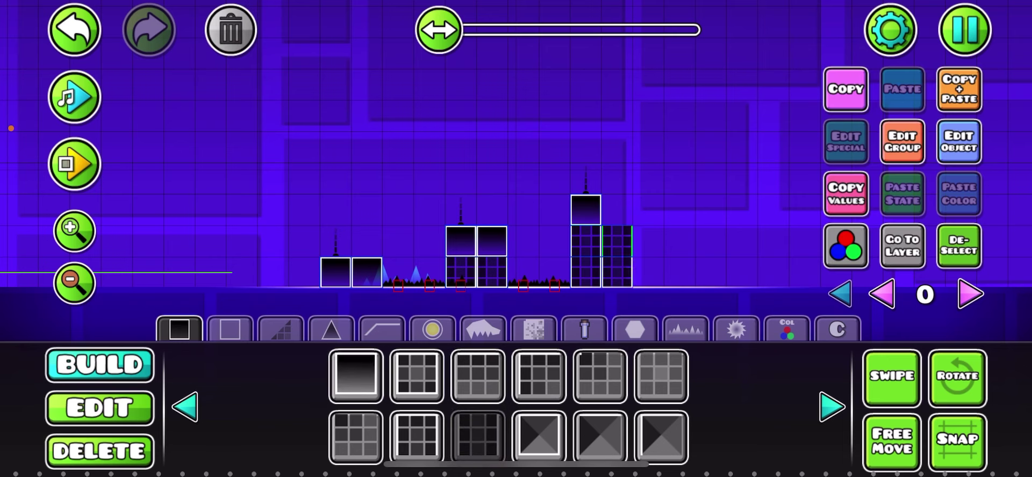
left_click(355, 376)
left_click(617, 210)
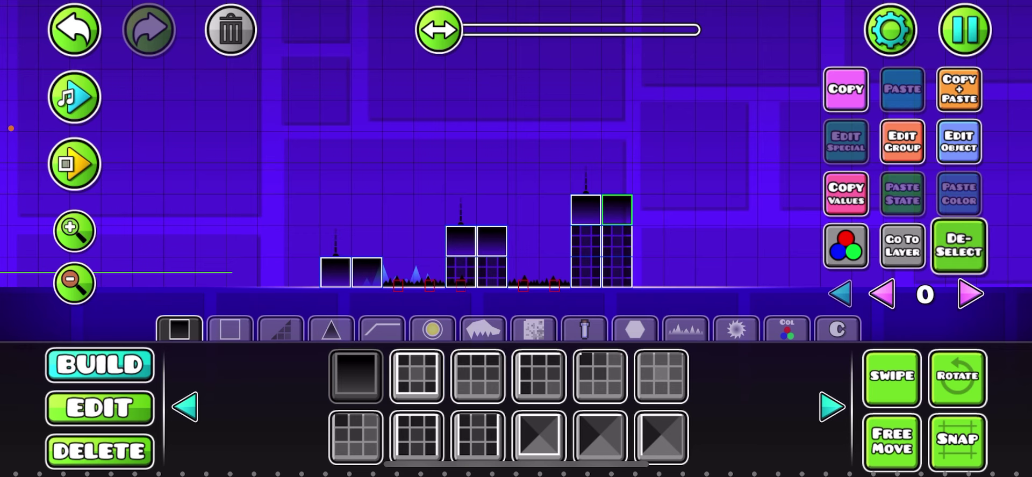
left_click(959, 246)
Step: Undo the last edit and start a test run from the level start
left_click(99, 450)
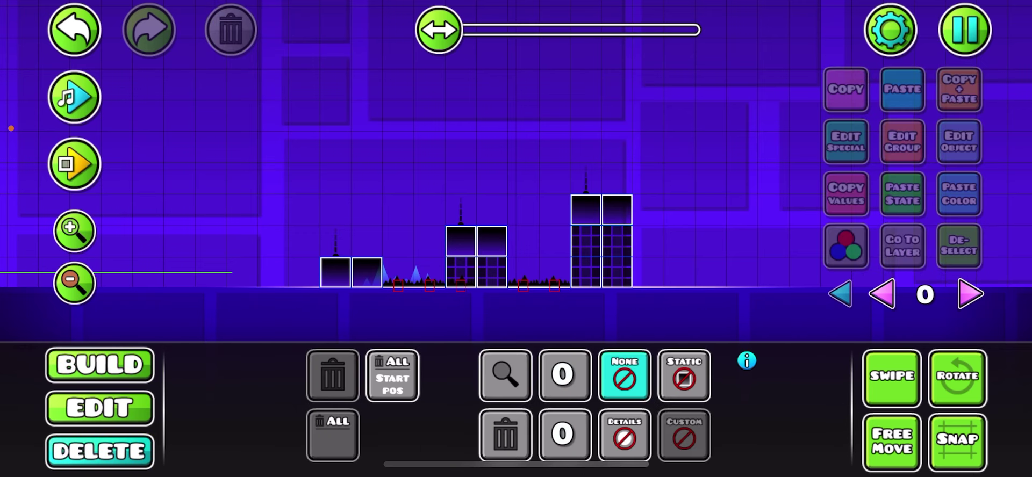
left_click(74, 30)
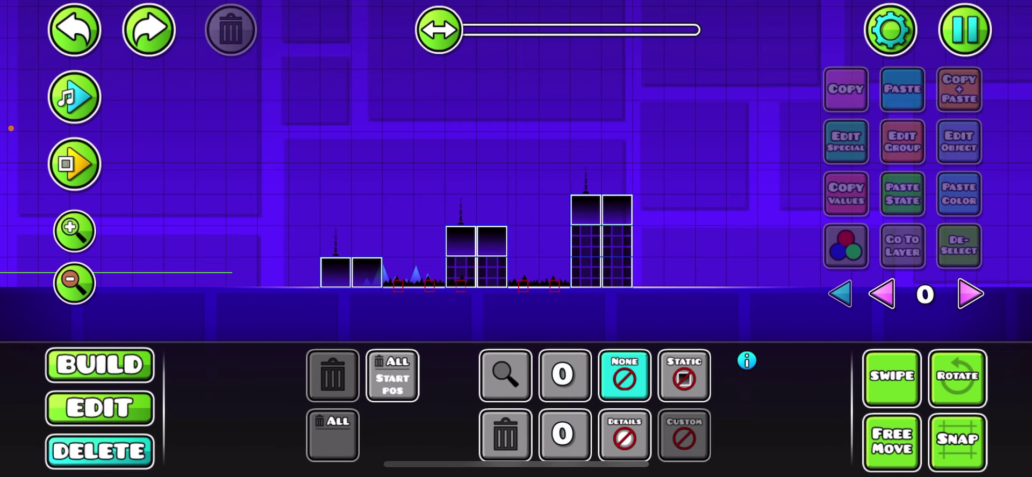
left_click(75, 164)
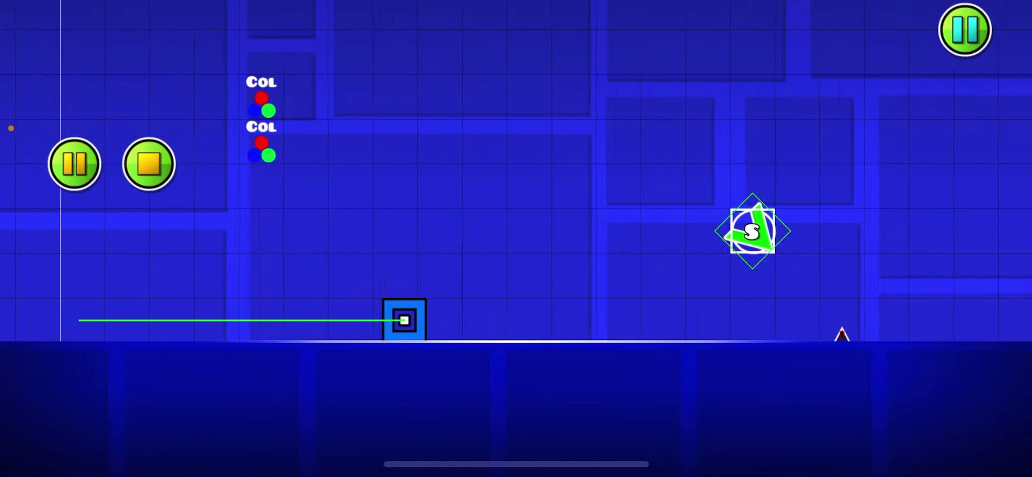
Step: Playtest the opening, jumping two spikes and onto the first block, then stop the test
key("space")
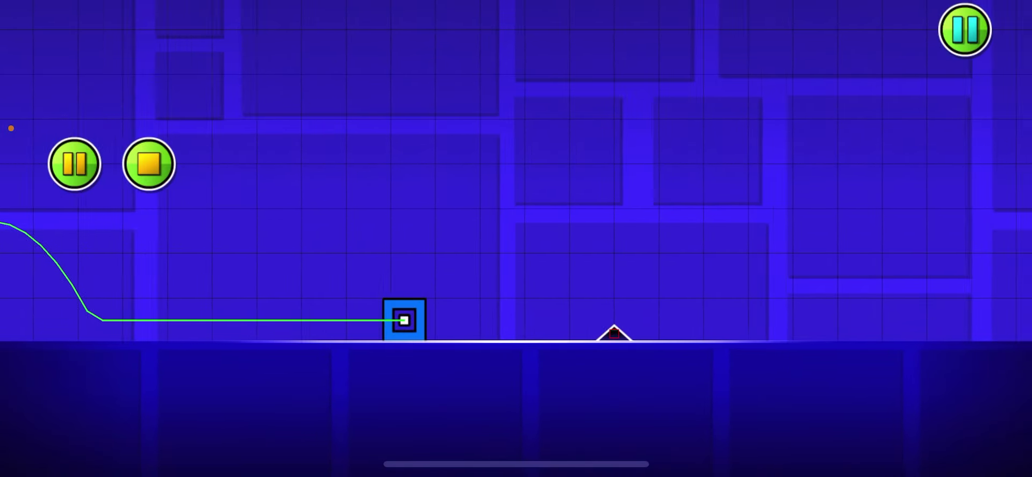
key("space")
key("space")
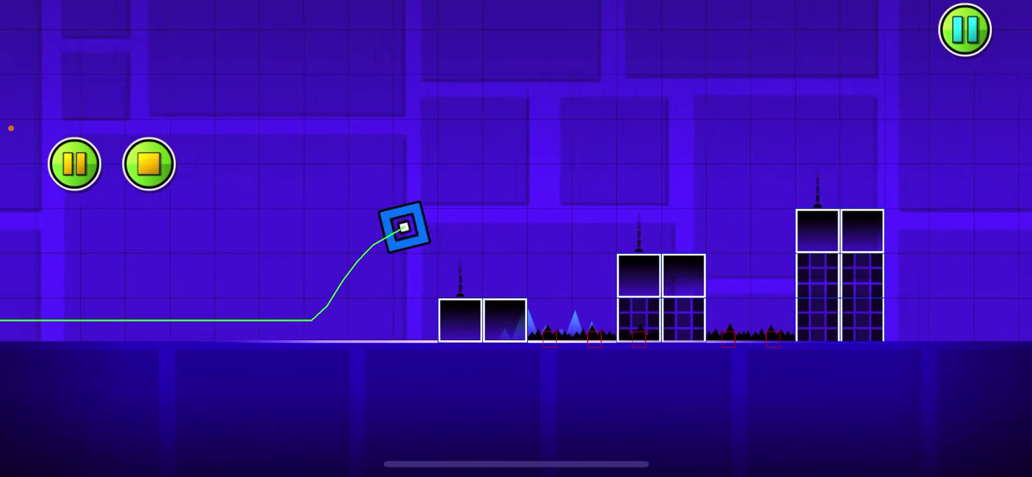
key("space")
key("space")
left_click(149, 164)
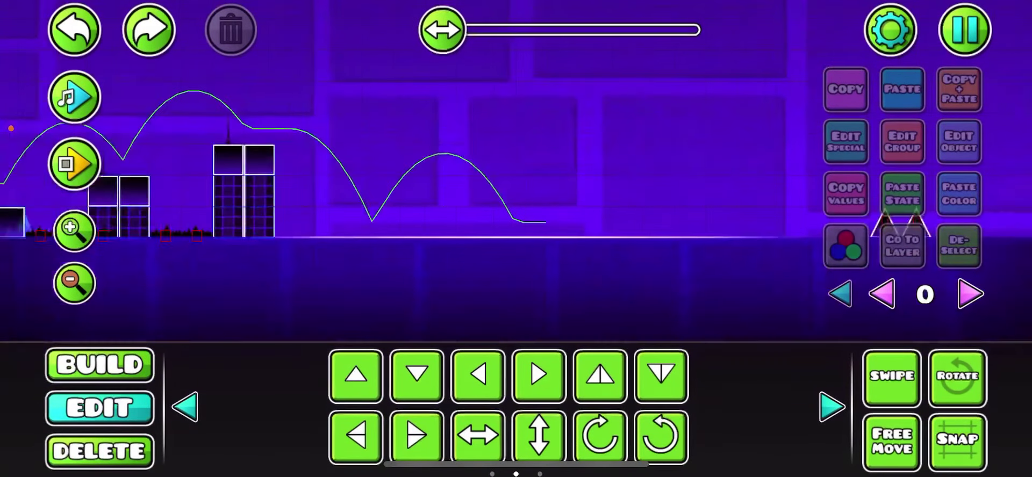
Step: Copy the small stack's top spike onto its second block
left_click(149, 30)
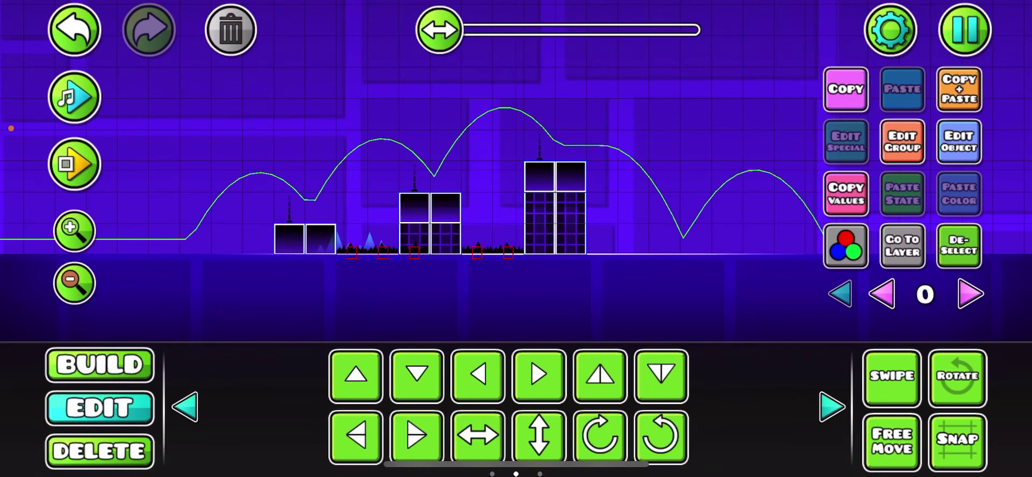
left_click(959, 88)
left_click_drag(290, 215, 321, 215)
Step: Duplicate the middle and tall stacks' top spikes and shift the copies onto the neighbouring blocks
left_click(414, 208)
left_click(959, 89)
left_click(959, 89)
left_click(832, 407)
left_click(832, 407)
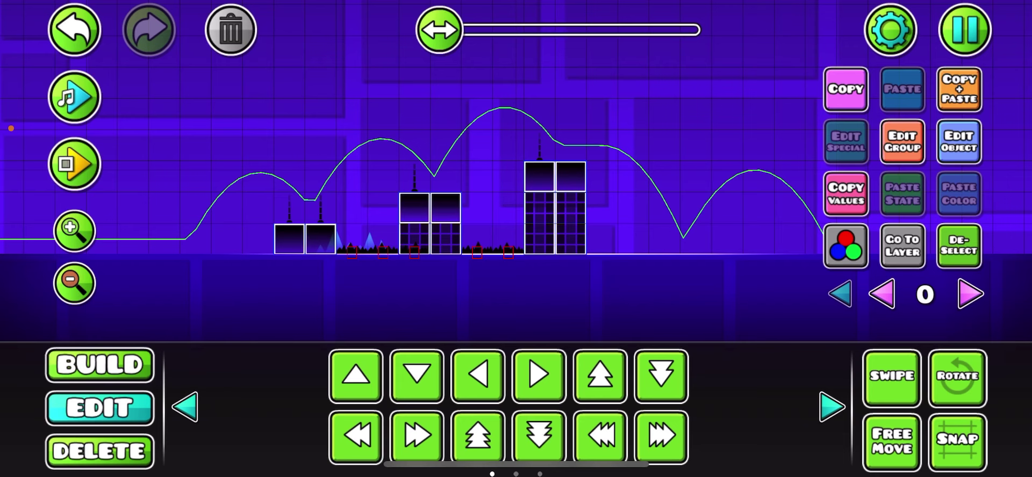
left_click(417, 435)
left_click(959, 88)
left_click(959, 251)
mouse_move(538, 242)
left_mouse_down()
mouse_move(554, 283)
mouse_move(475, 258)
mouse_move(580, 273)
mouse_move(503, 245)
left_mouse_up()
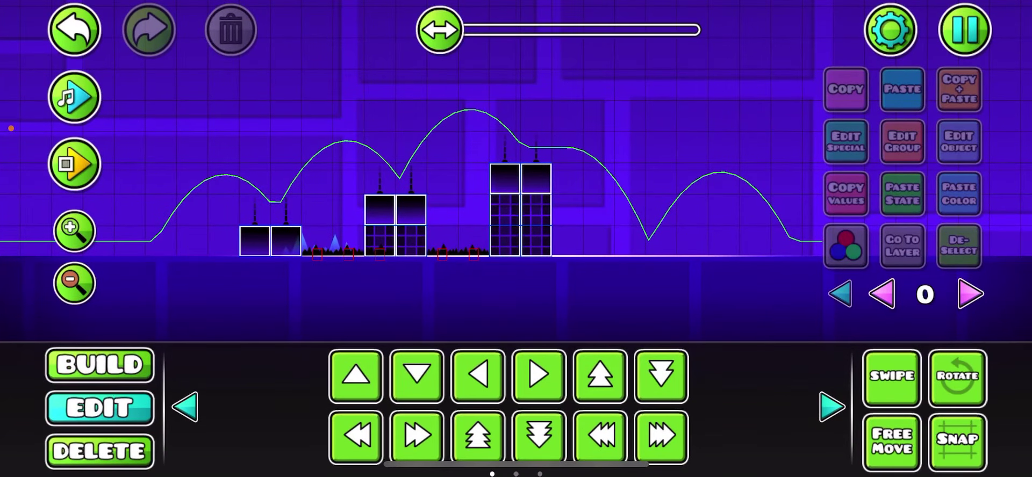
left_click(100, 365)
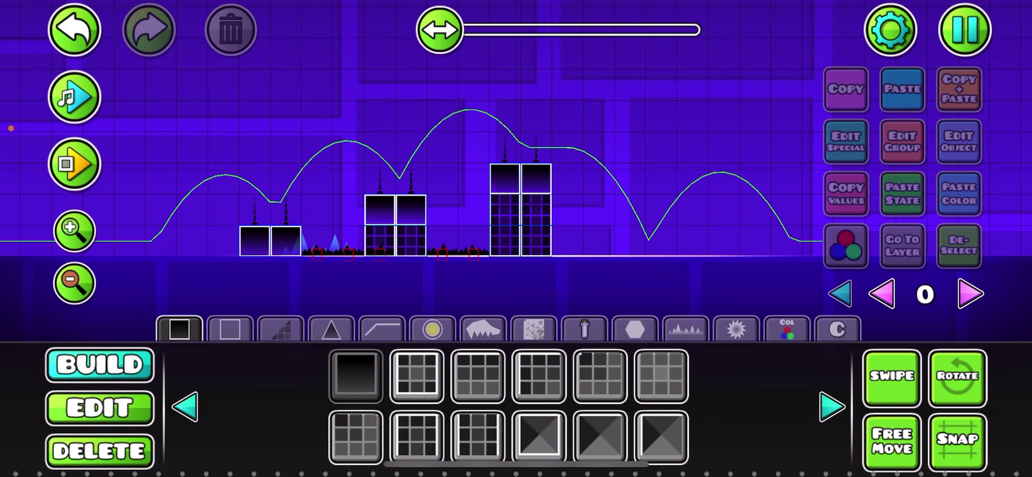
mouse_move(522, 215)
left_mouse_down()
mouse_move(572, 258)
mouse_move(551, 269)
mouse_move(581, 264)
left_mouse_up()
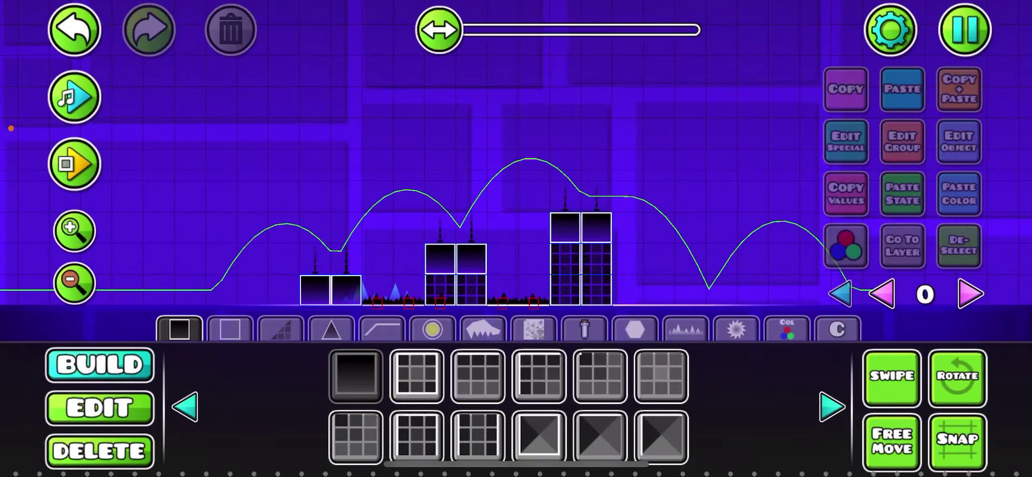
left_click(890, 30)
left_click(516, 431)
left_click(965, 30)
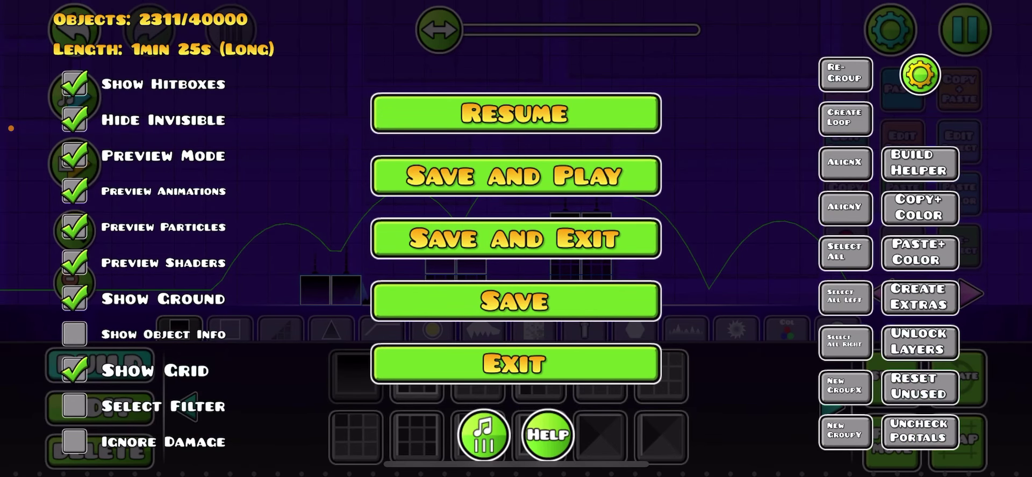
left_click(515, 113)
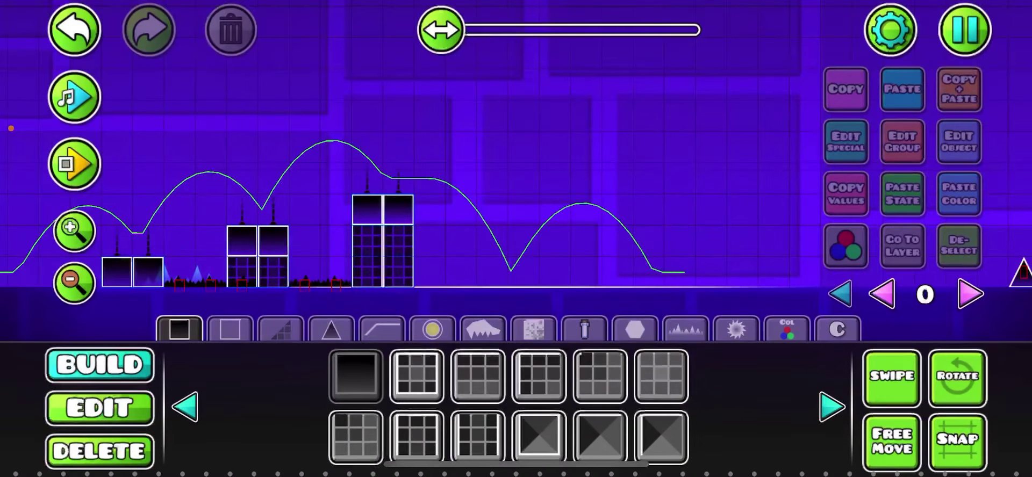
mouse_move(752, 215)
left_mouse_down()
mouse_move(682, 186)
mouse_move(515, 186)
mouse_move(327, 156)
mouse_move(172, 166)
left_mouse_up()
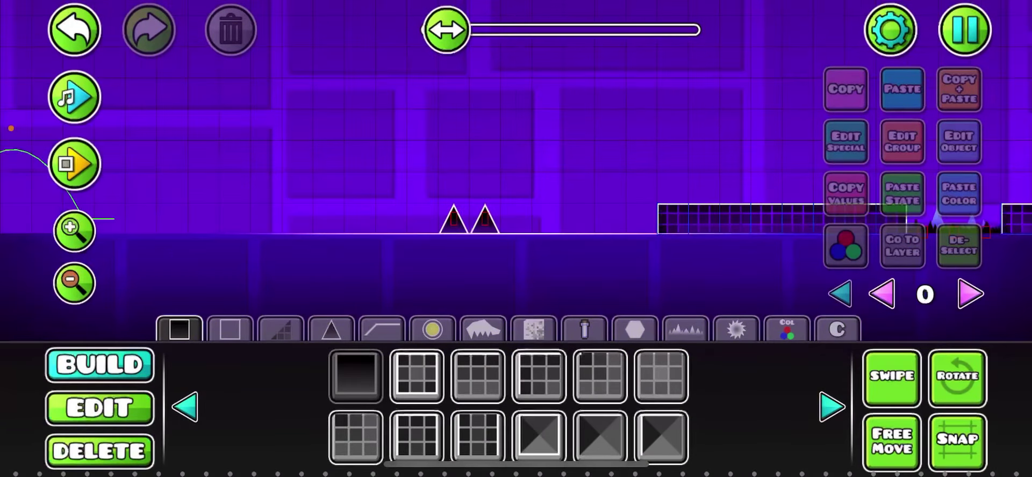
Step: Zoom in on the ground spike pair before the long platform and delete the right spike
mouse_move(591, 215)
left_mouse_down()
mouse_move(290, 210)
mouse_move(322, 215)
left_mouse_up()
left_click_drag(269, 188, 675, 189)
left_click_drag(430, 188, 665, 220)
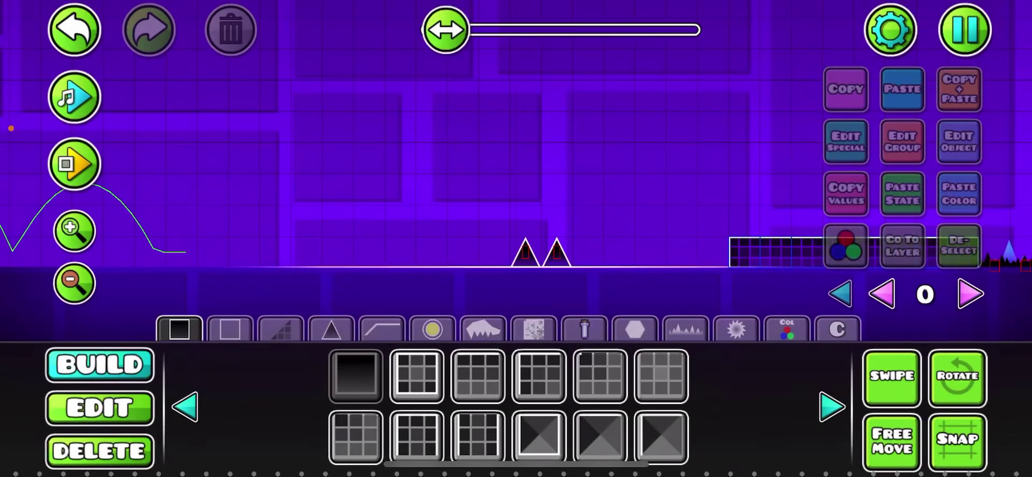
mouse_move(483, 189)
left_mouse_down()
mouse_move(768, 188)
mouse_move(425, 181)
left_mouse_up()
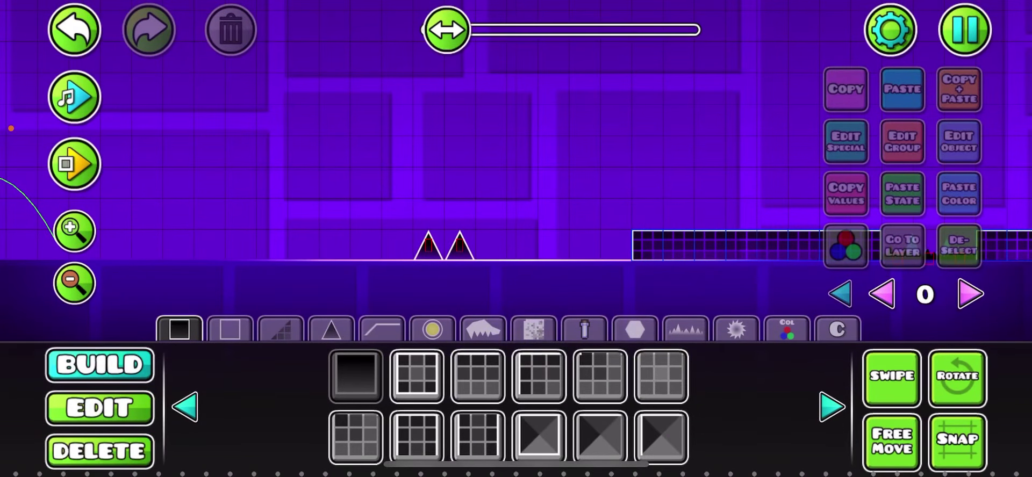
left_click(75, 231)
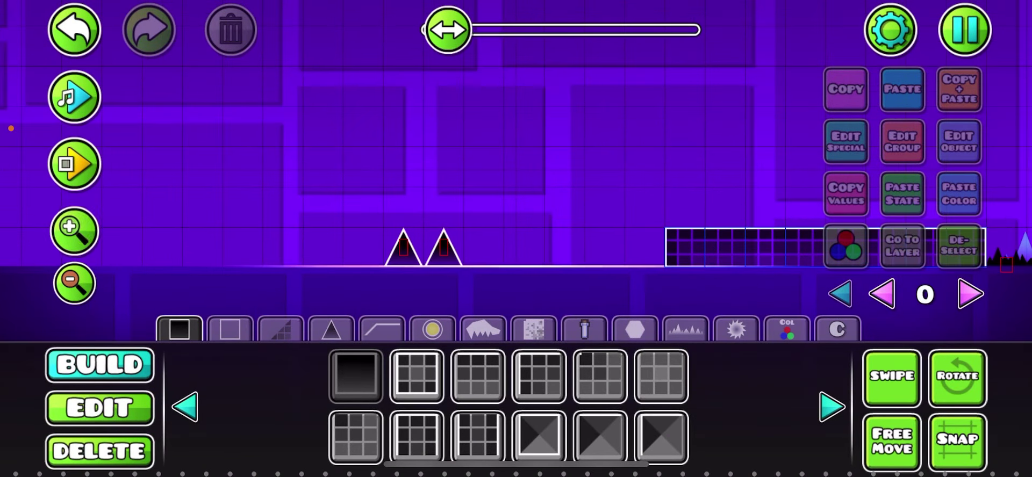
left_click(100, 451)
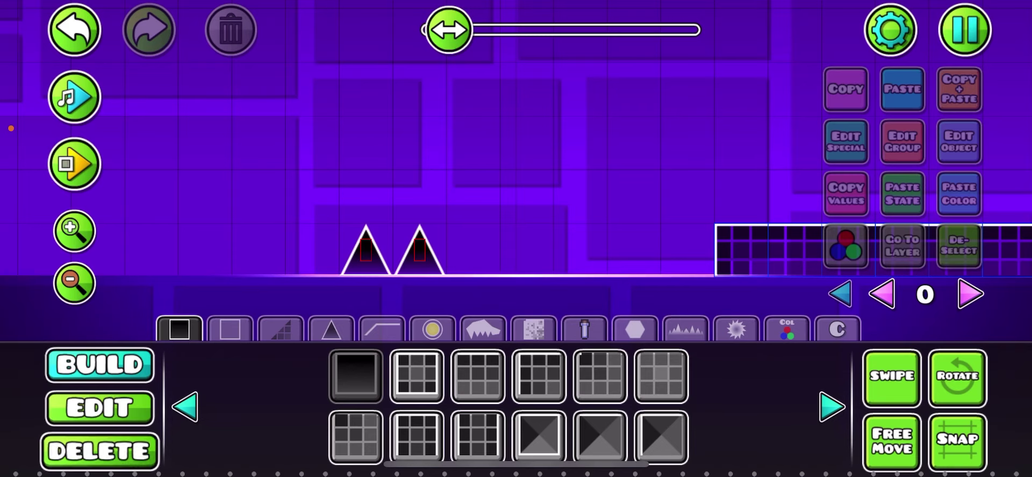
left_click(420, 253)
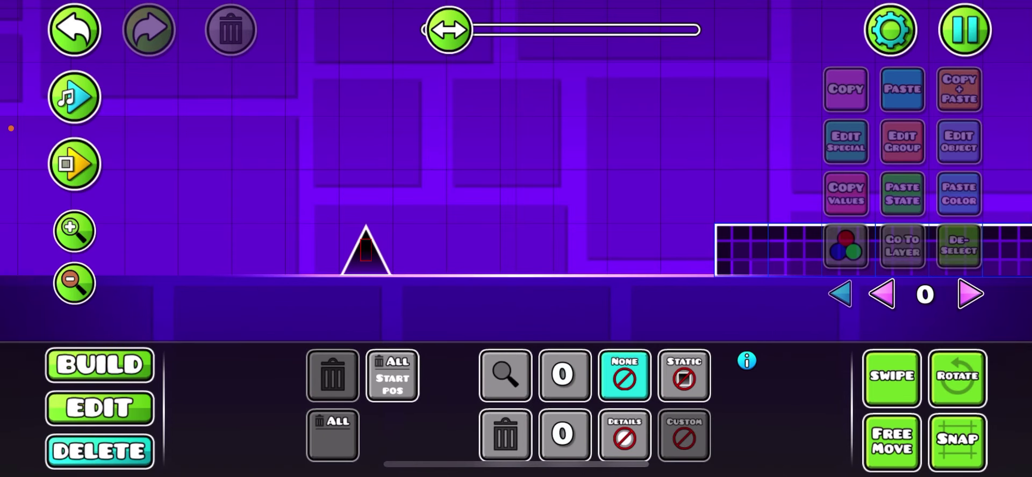
scroll(516, 172, "right", 10)
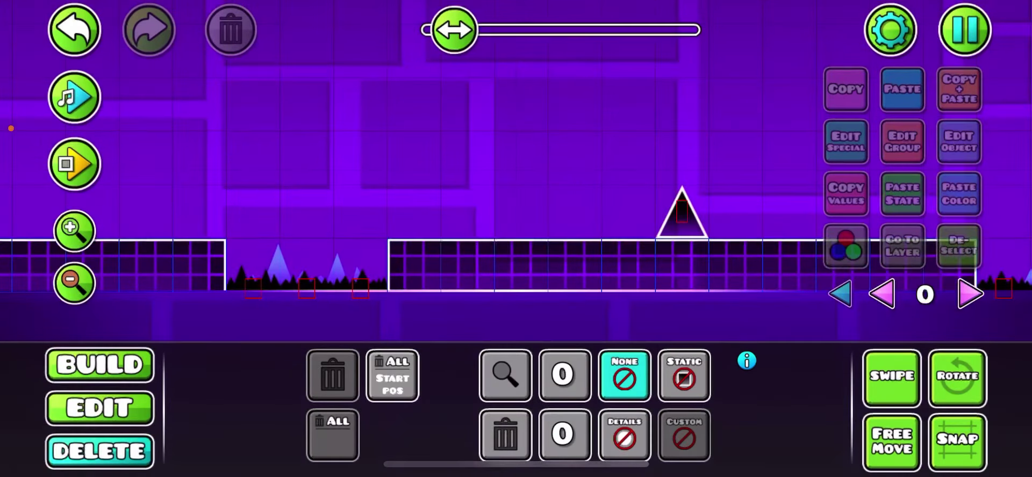
scroll(516, 216, "left", 5)
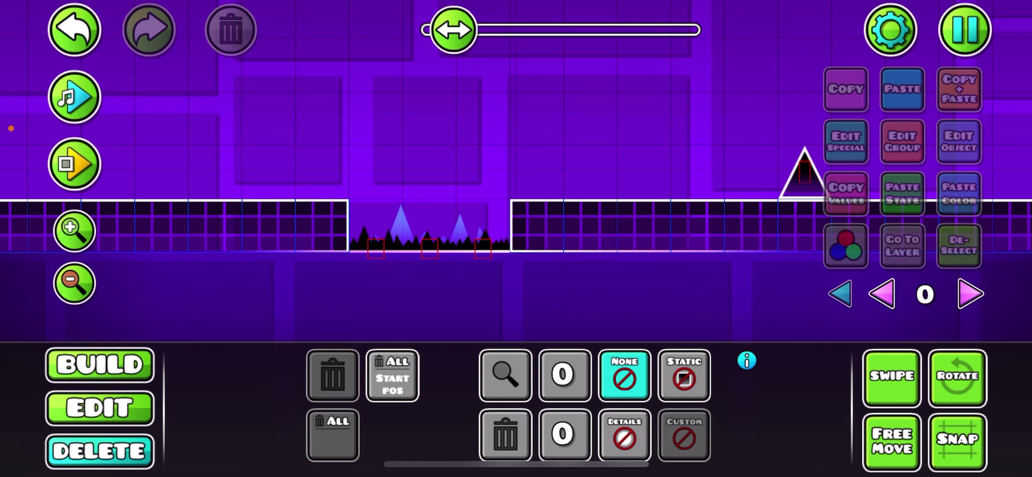
scroll(516, 215, "right", 8)
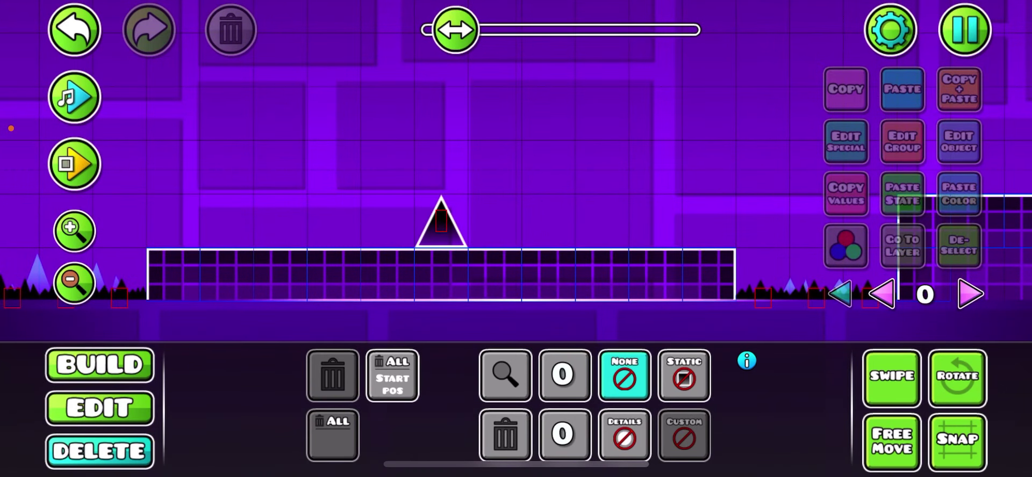
left_click(99, 365)
Step: Delete the triangle spike on the long platform and put a low flat spike in its place
left_click(331, 330)
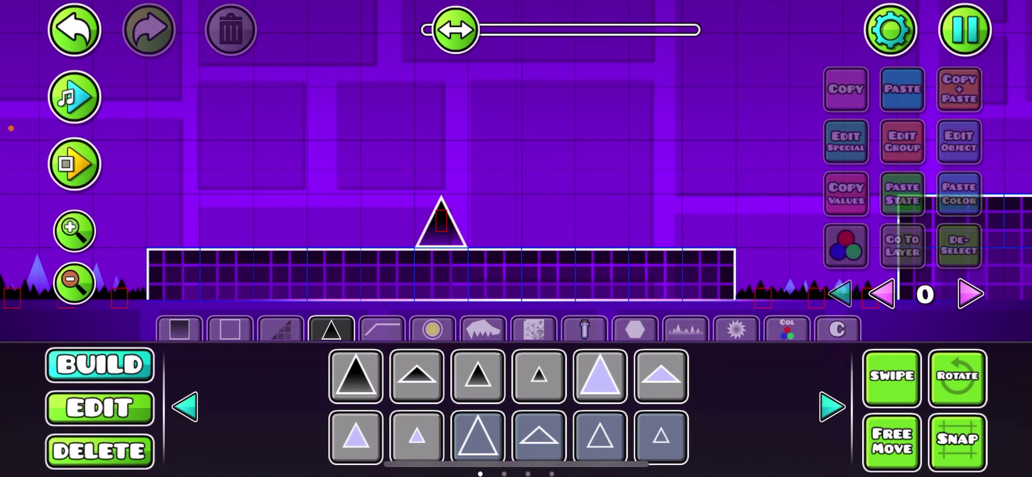
left_click(417, 376)
left_click(99, 450)
left_click(441, 223)
left_click(99, 365)
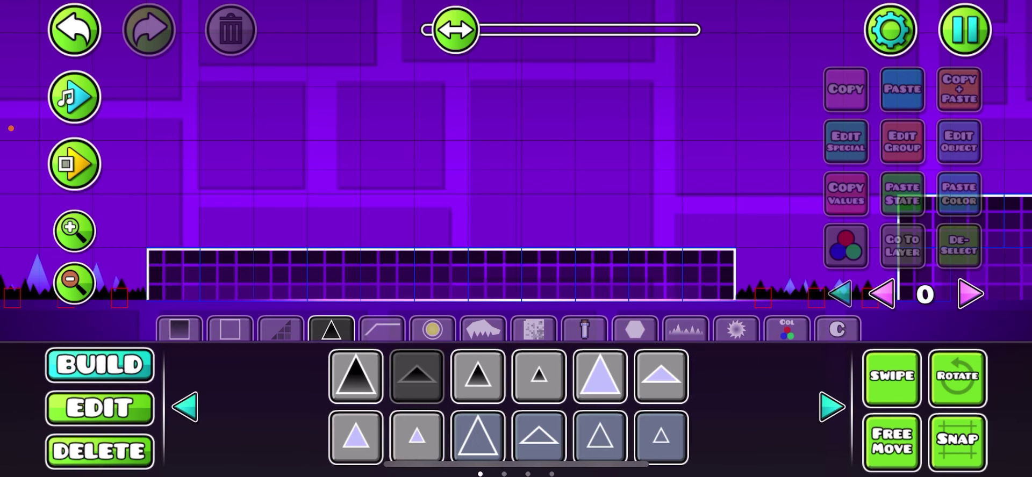
left_click(441, 236)
left_click(74, 30)
left_click(74, 30)
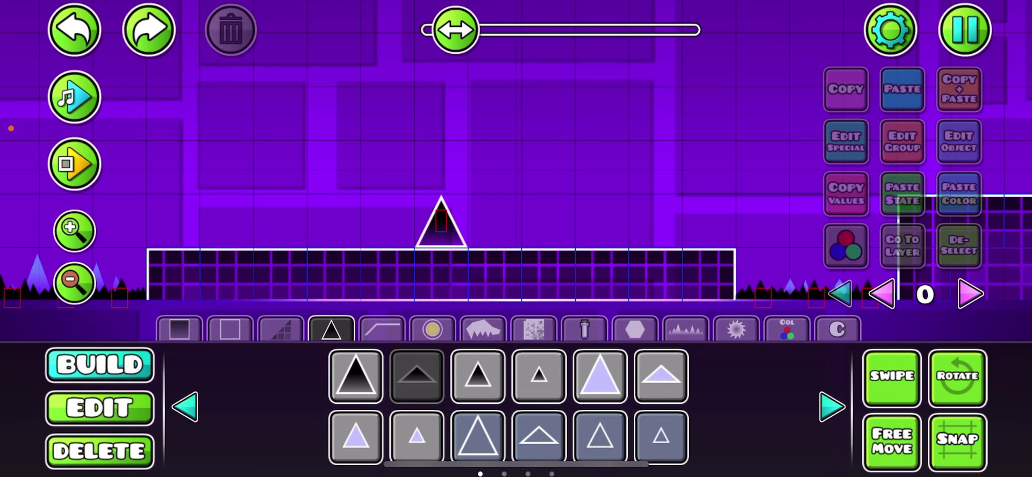
left_click(74, 29)
left_click(441, 236)
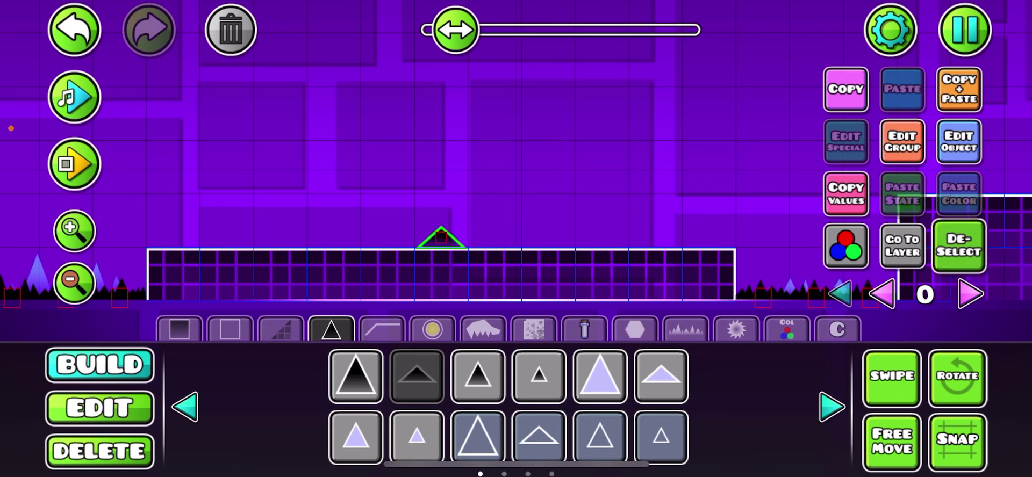
left_click_drag(592, 161, 298, 182)
mouse_move(806, 188)
left_mouse_down()
mouse_move(557, 125)
mouse_move(247, 192)
mouse_move(196, 234)
mouse_move(247, 230)
left_mouse_up()
mouse_move(484, 162)
left_mouse_down()
mouse_move(634, 163)
mouse_move(534, 168)
left_mouse_up()
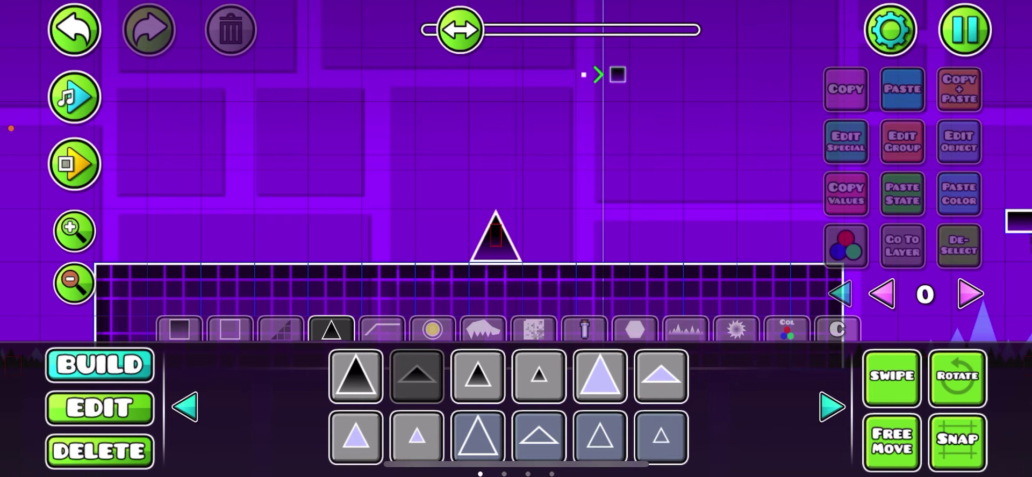
Step: Duplicate the lowest floating slab and place the copy one cell to its right
left_click_drag(699, 161, 484, 181)
left_click_drag(698, 189, 365, 177)
left_click_drag(645, 134, 477, 224)
left_click_drag(645, 215, 410, 185)
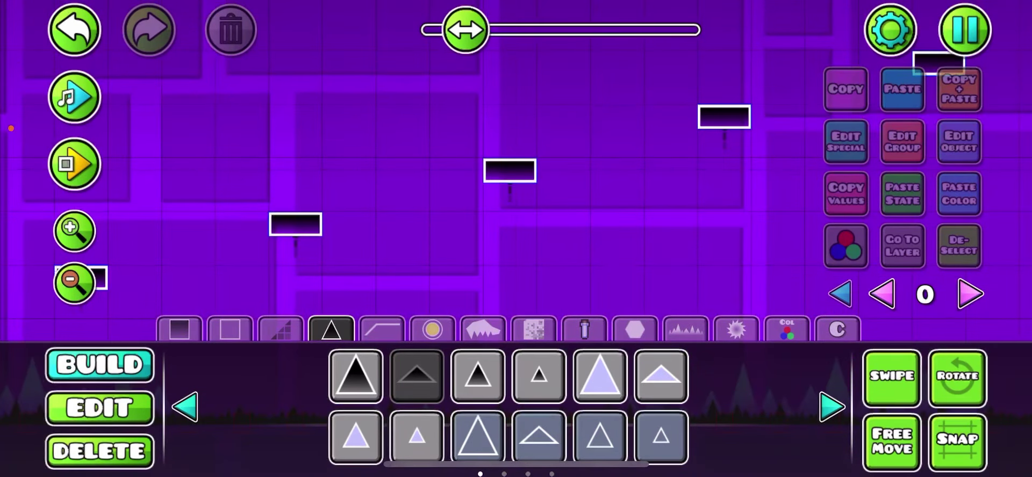
mouse_move(538, 188)
left_mouse_down()
mouse_move(581, 239)
mouse_move(438, 251)
mouse_move(486, 223)
mouse_move(507, 226)
mouse_move(359, 234)
mouse_move(347, 243)
left_mouse_up()
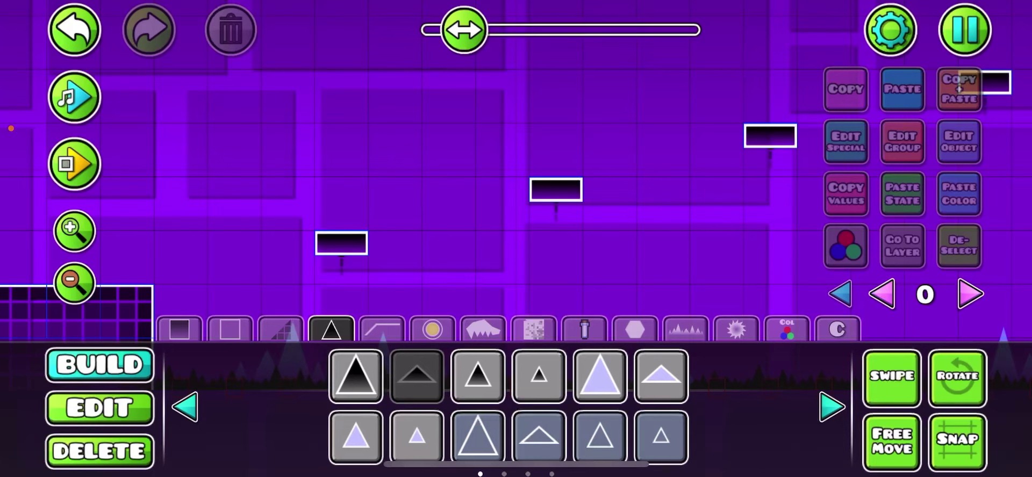
left_click(99, 408)
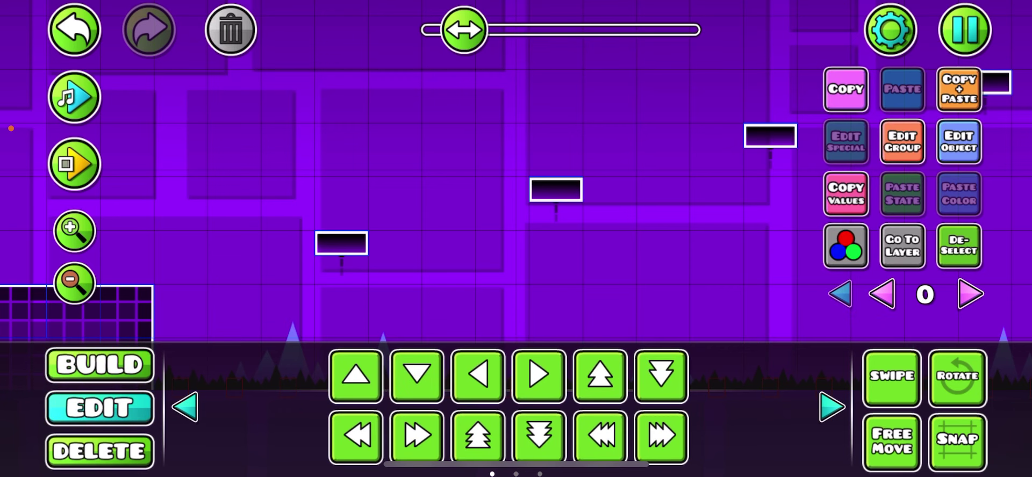
left_click(342, 243)
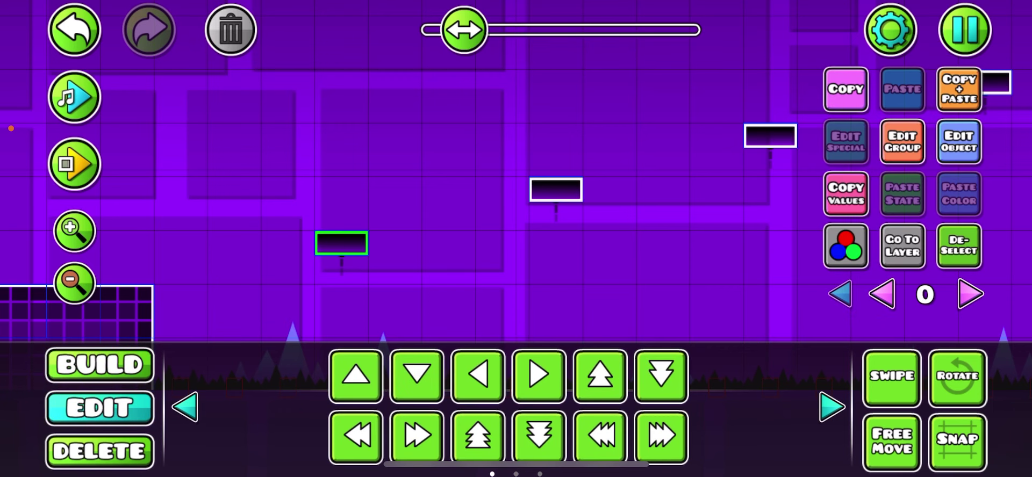
left_click(959, 89)
left_click(538, 375)
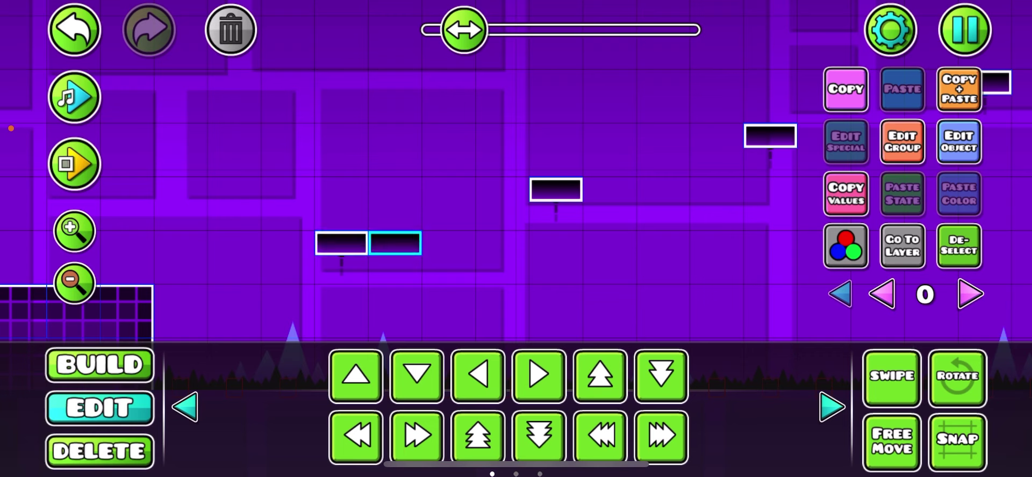
left_click(959, 89)
Step: Pair the next two higher floating slabs with copies one cell to their right
left_click(556, 190)
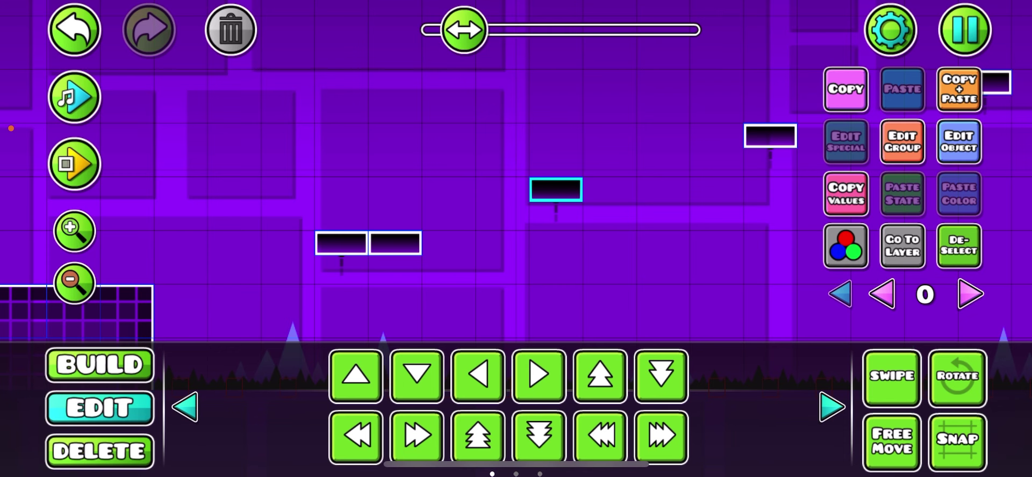
left_click(959, 89)
left_click(538, 375)
left_click(960, 89)
left_click_drag(376, 134, 329, 157)
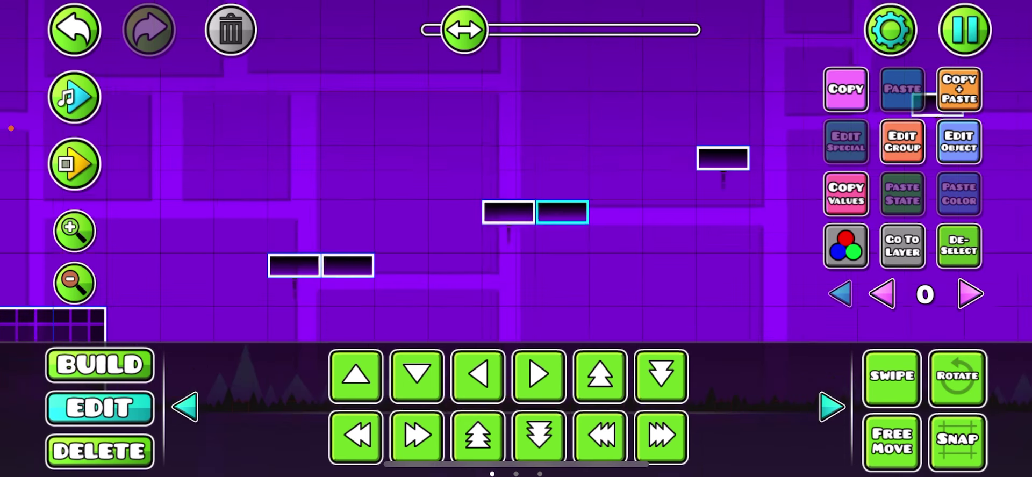
left_click_drag(484, 134, 316, 171)
left_click(554, 196)
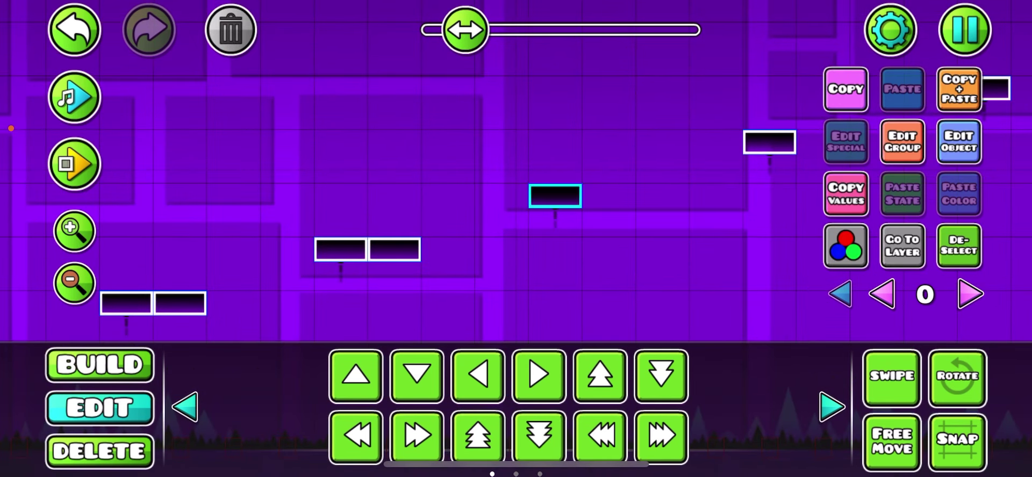
left_click(417, 436)
left_click(959, 245)
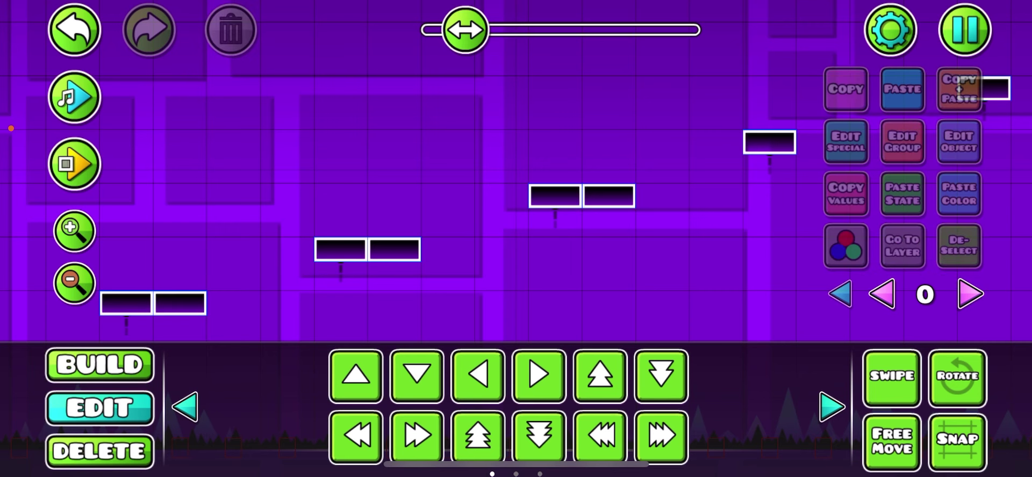
Step: Pick the thin slab piece from the block objects and place a slab in the staircase gap
left_click(99, 364)
left_click(179, 329)
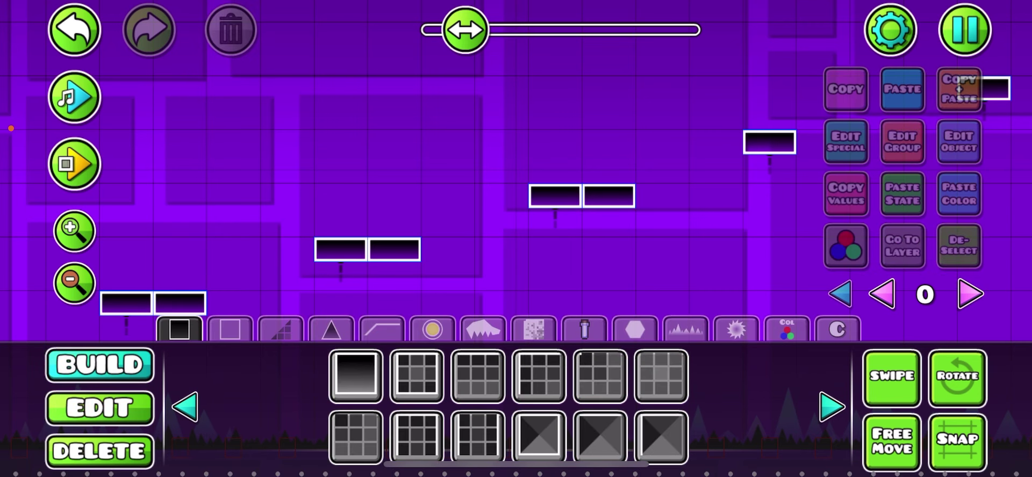
left_click(184, 407)
left_click(185, 407)
left_click(185, 407)
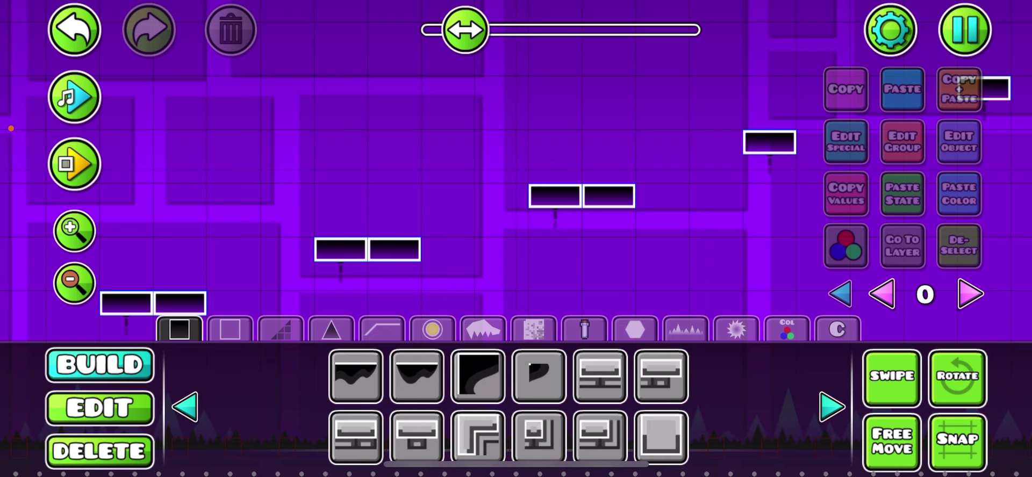
left_click(185, 407)
left_click(478, 376)
left_click(448, 195)
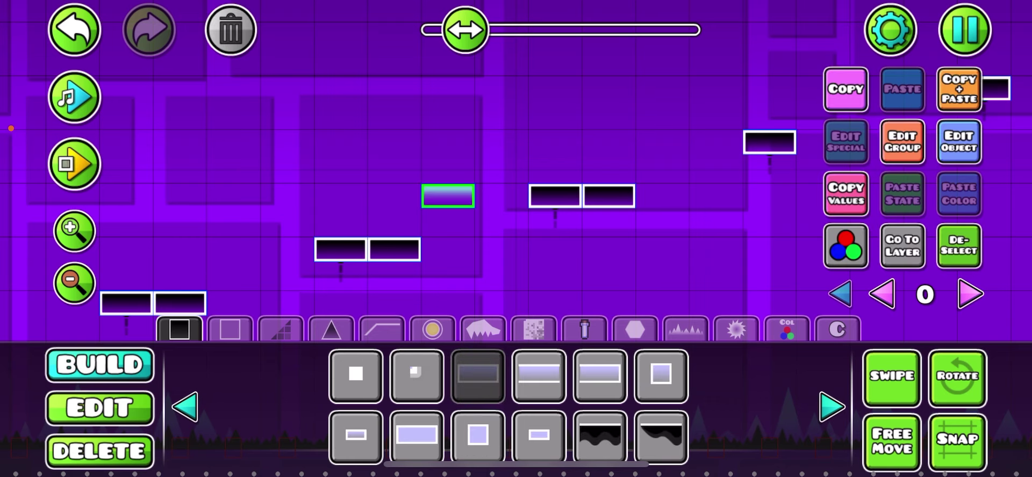
left_click(959, 245)
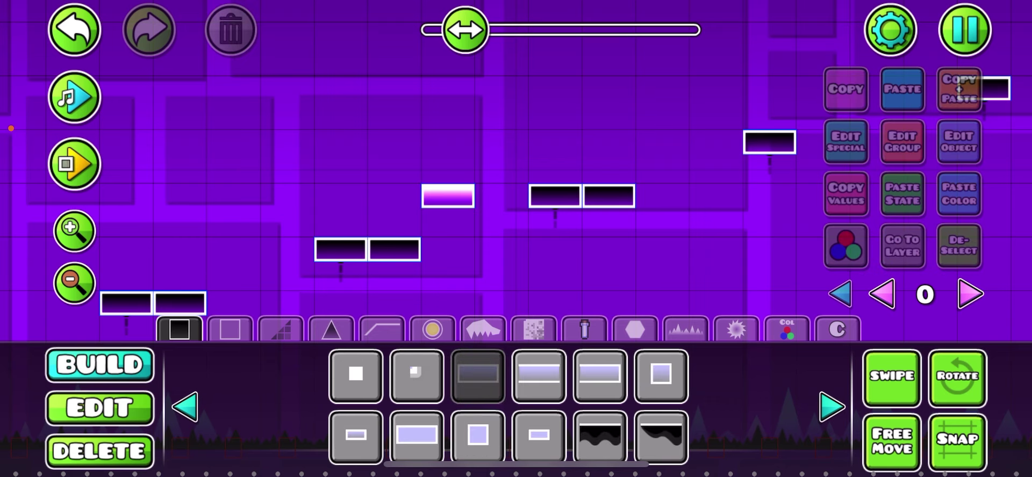
Step: Remove the newly placed stray slab and browse the block object pages
left_click(99, 452)
left_click(448, 195)
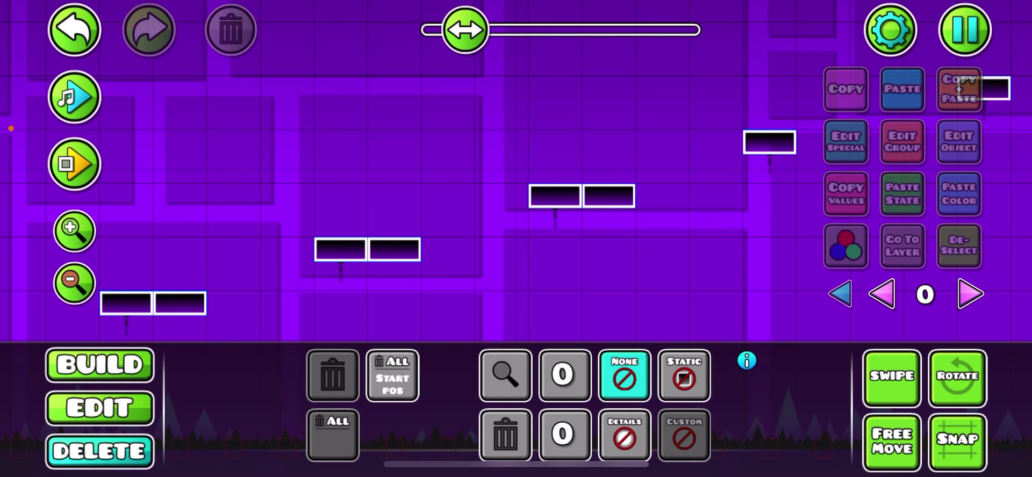
left_click(99, 364)
mouse_move(538, 134)
left_mouse_down()
mouse_move(485, 159)
mouse_move(502, 118)
left_mouse_up()
left_click(478, 375)
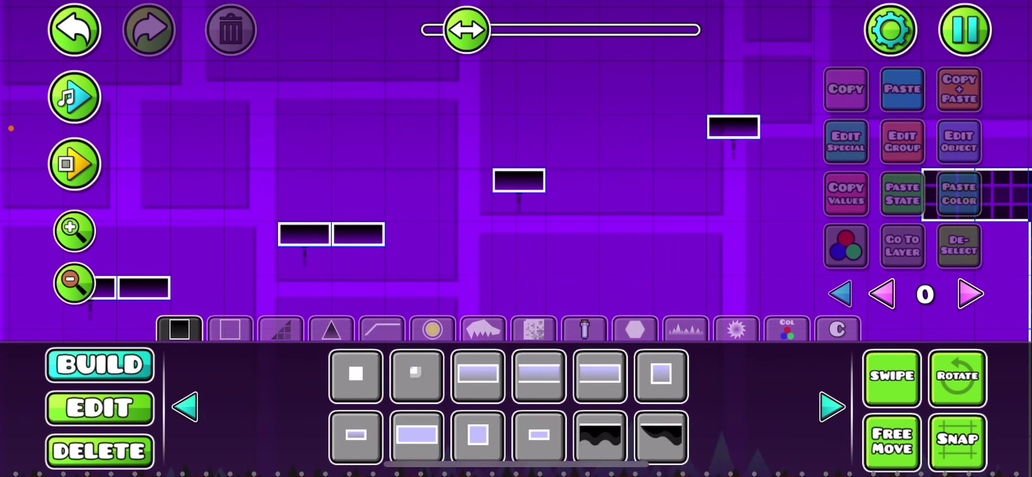
left_click(832, 407)
left_click(832, 407)
left_click(832, 407)
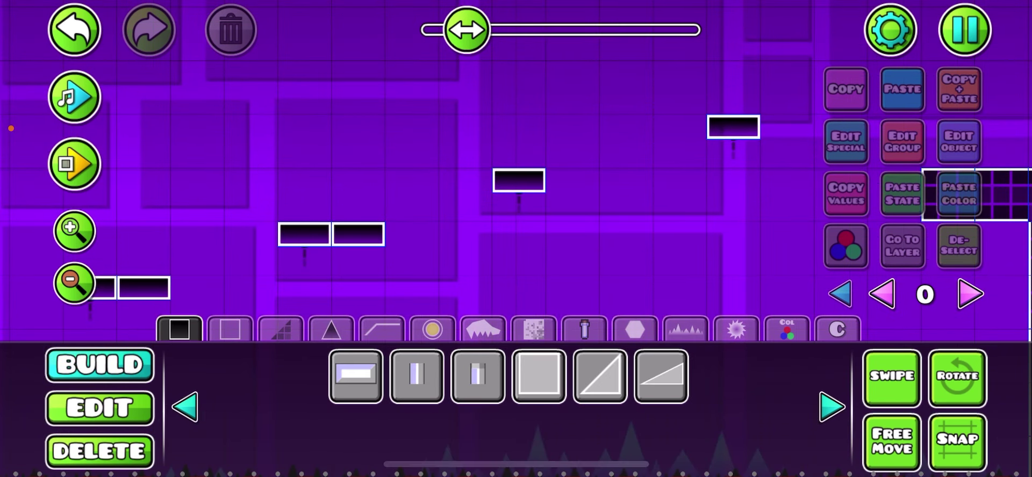
left_click(832, 407)
left_click(832, 407)
Step: Duplicate the middle floating slab one cell to the right, leaving the highest slab unchanged
left_click(100, 408)
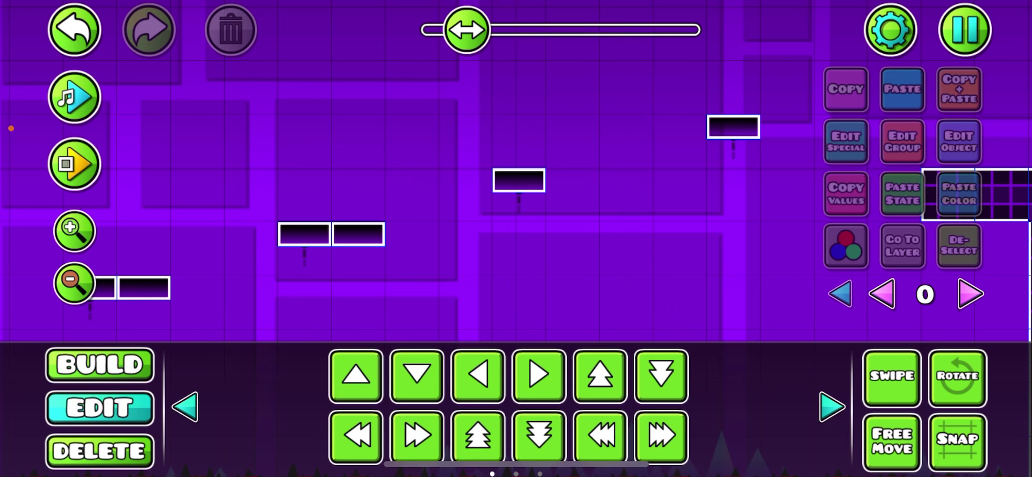
left_click(519, 180)
left_click(960, 88)
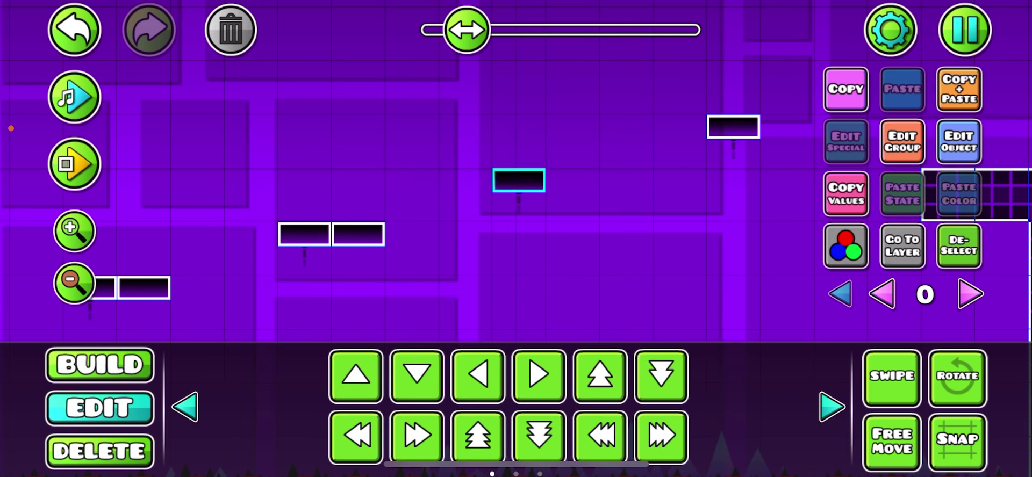
left_click(417, 436)
left_click(959, 245)
left_click(734, 126)
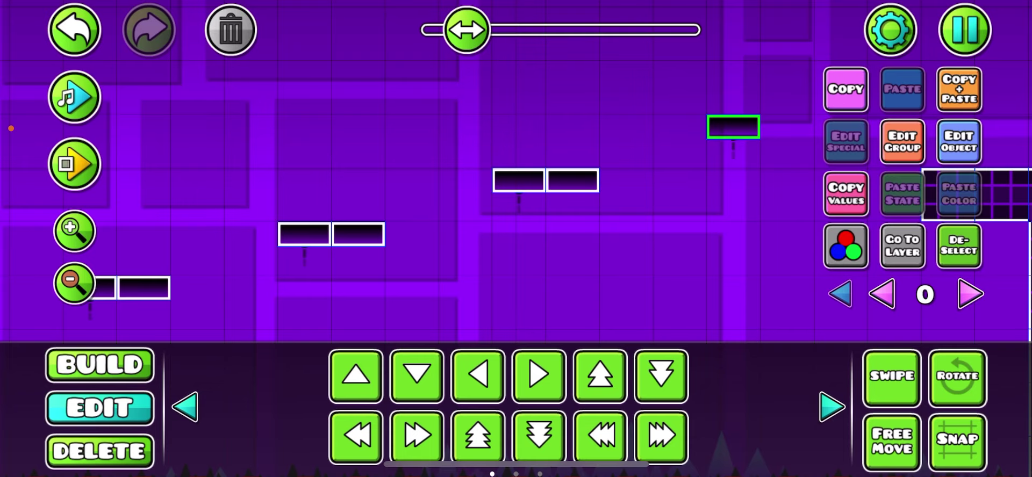
left_click(517, 177)
mouse_move(517, 177)
left_mouse_down()
mouse_move(493, 177)
mouse_move(493, 104)
mouse_move(319, 130)
left_mouse_up()
mouse_move(516, 162)
left_mouse_down()
mouse_move(263, 155)
mouse_move(183, 190)
mouse_move(287, 173)
mouse_move(510, 186)
mouse_move(487, 217)
left_mouse_up()
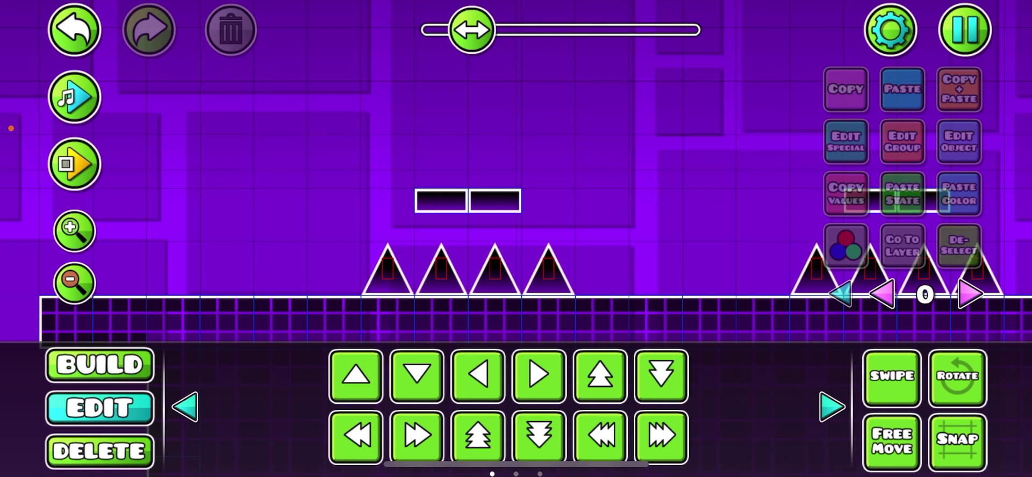
Step: Swipe-select both slab pairs above the spike rows and nudge them down half a block
left_click(892, 377)
mouse_move(646, 171)
left_mouse_down()
mouse_move(478, 116)
mouse_move(479, 91)
left_mouse_up()
left_click(891, 378)
left_click(74, 283)
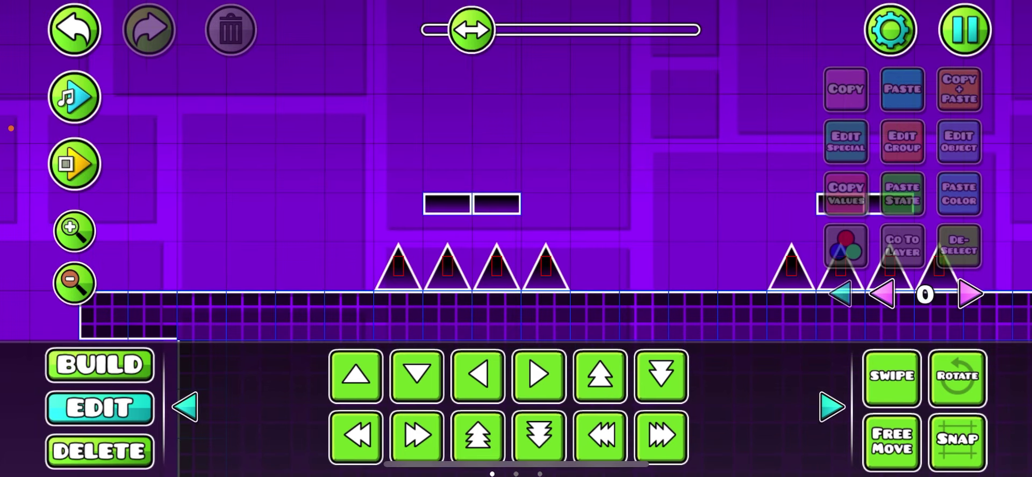
mouse_move(538, 135)
left_mouse_down()
mouse_move(323, 172)
mouse_move(172, 118)
mouse_move(275, 112)
left_mouse_up()
left_click(892, 378)
left_click_drag(155, 122, 708, 201)
left_click(832, 407)
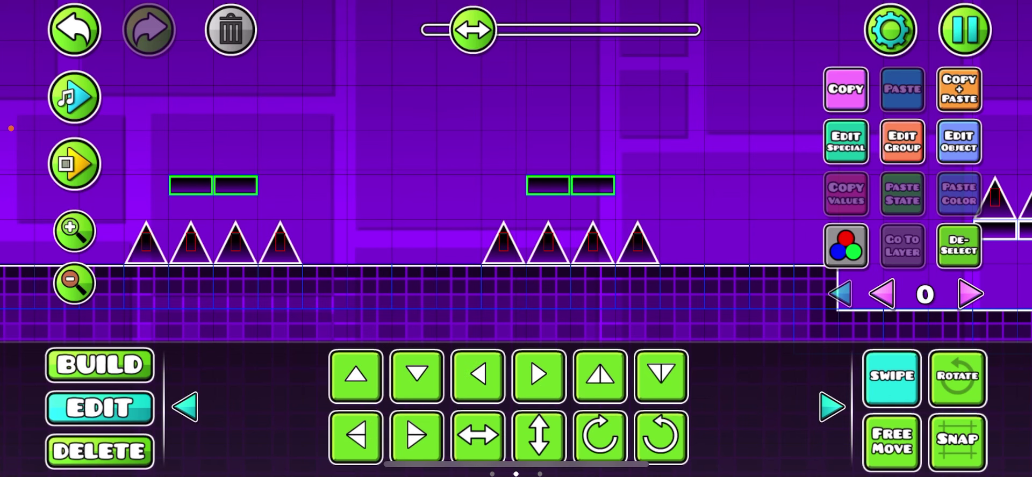
left_click(417, 375)
left_click(958, 245)
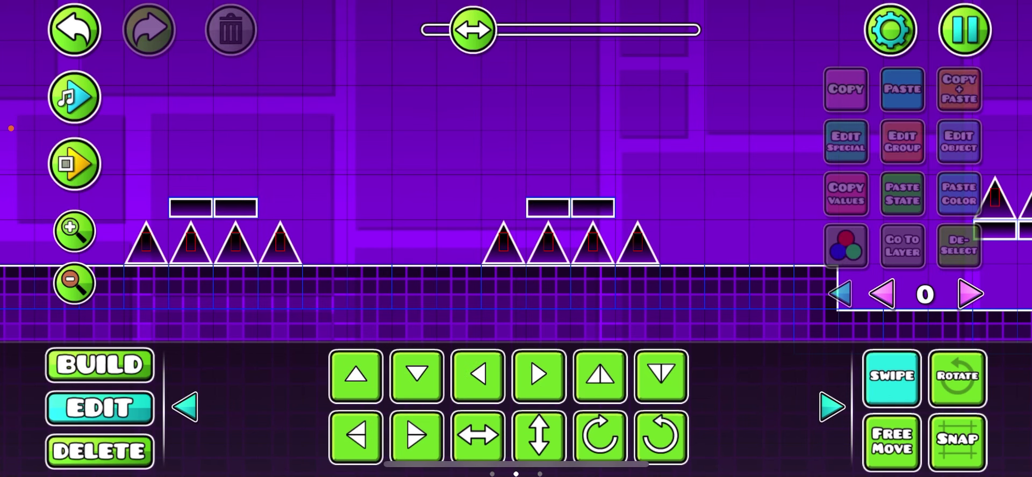
scroll(517, 215, "left", 5)
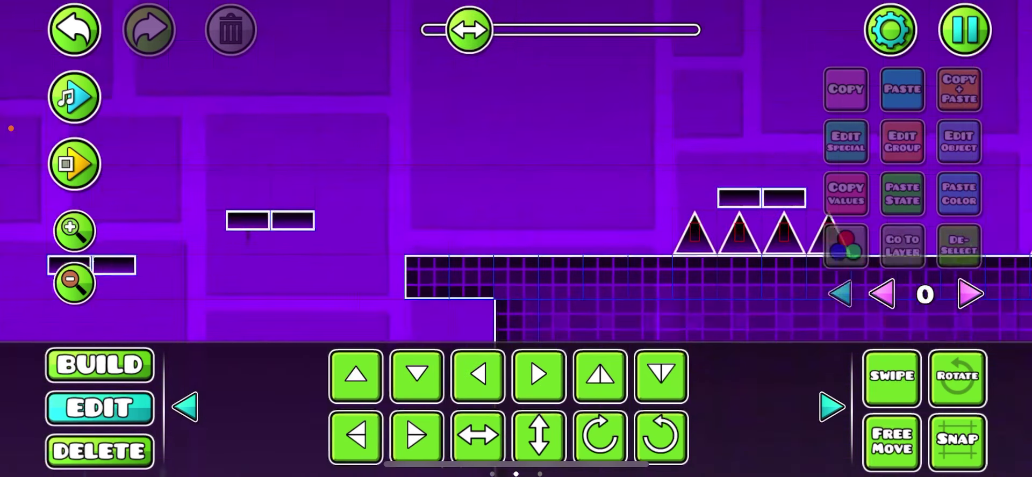
Step: Playtest over the block pairs, spike pits, raised block and slab staircase, then pause
left_click(74, 164)
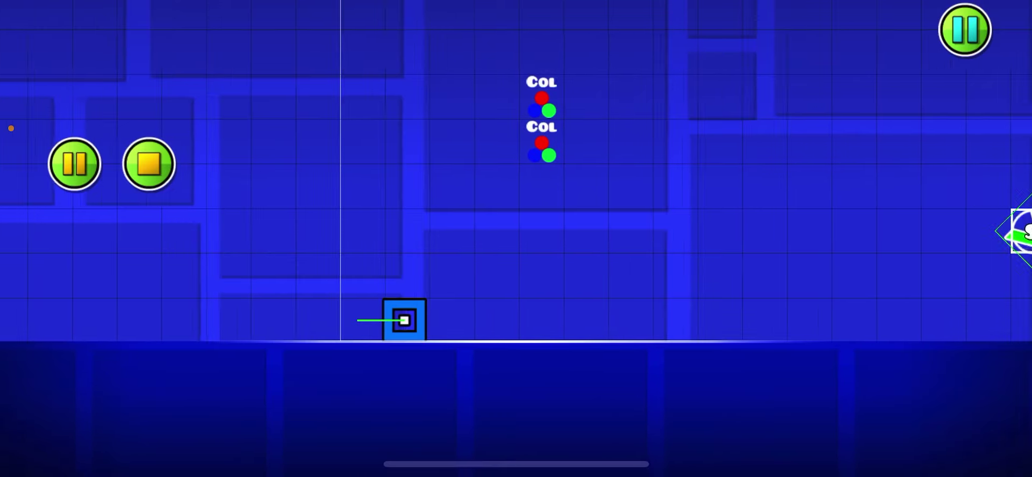
left_click(516, 239)
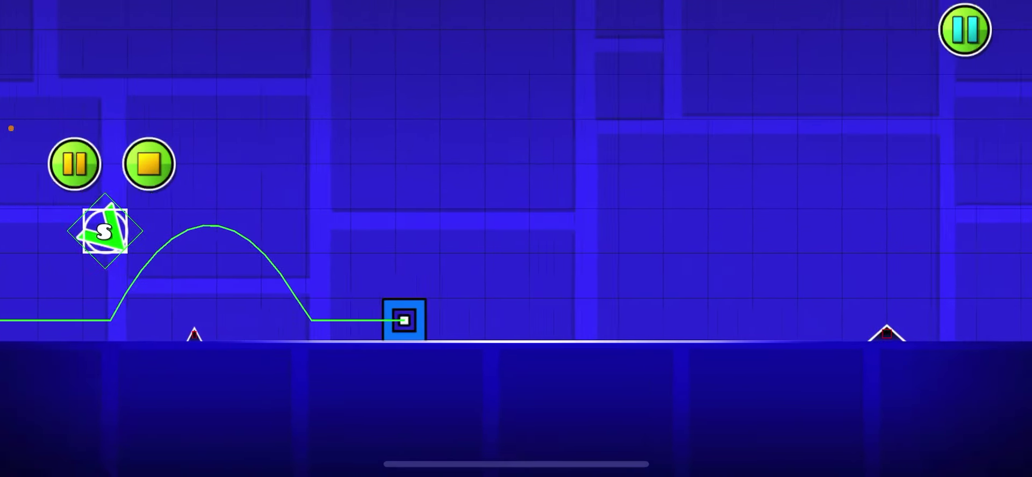
left_click(516, 239)
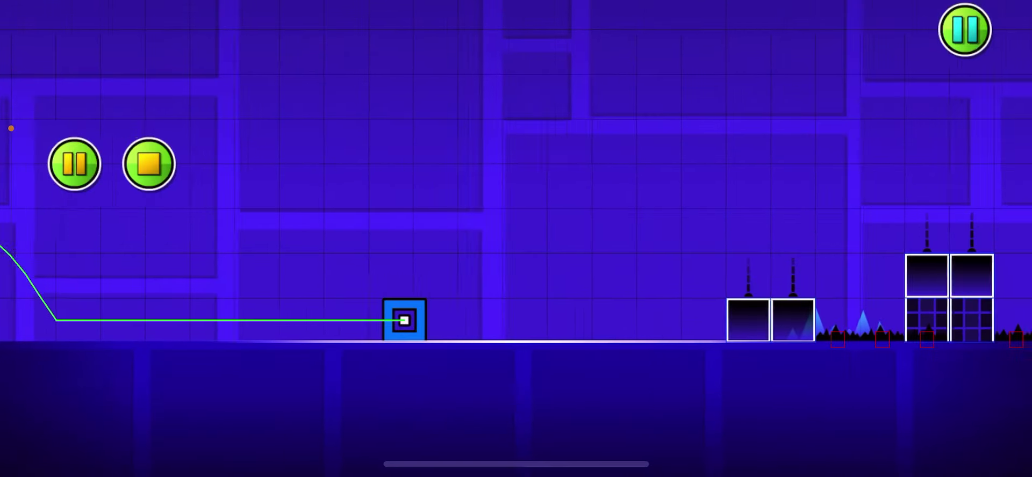
left_click(516, 239)
left_click(516, 239)
left_click(516, 238)
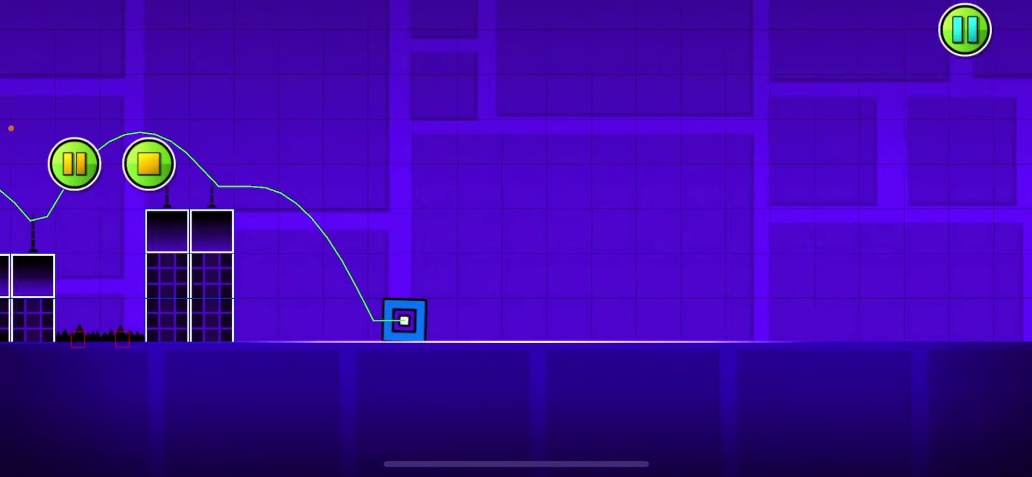
left_click(516, 238)
left_click(517, 239)
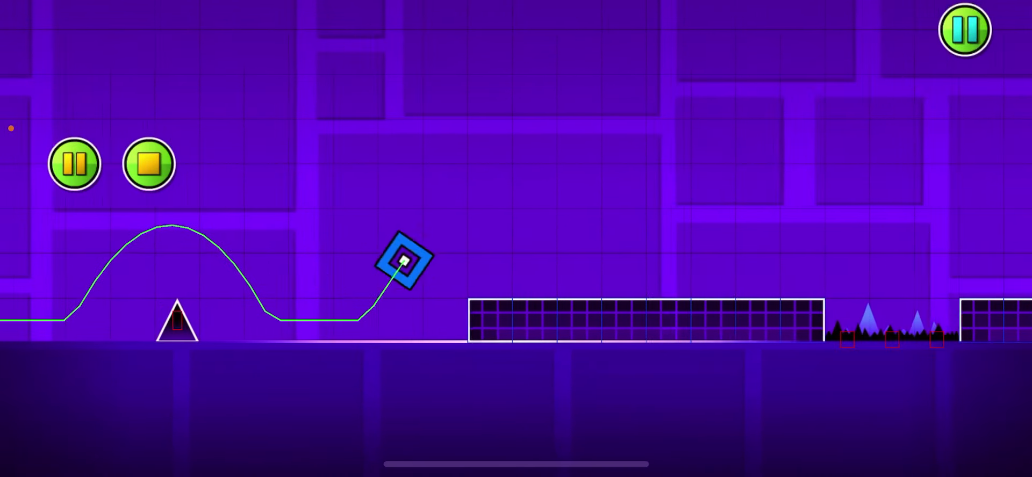
left_click(517, 239)
left_click(516, 238)
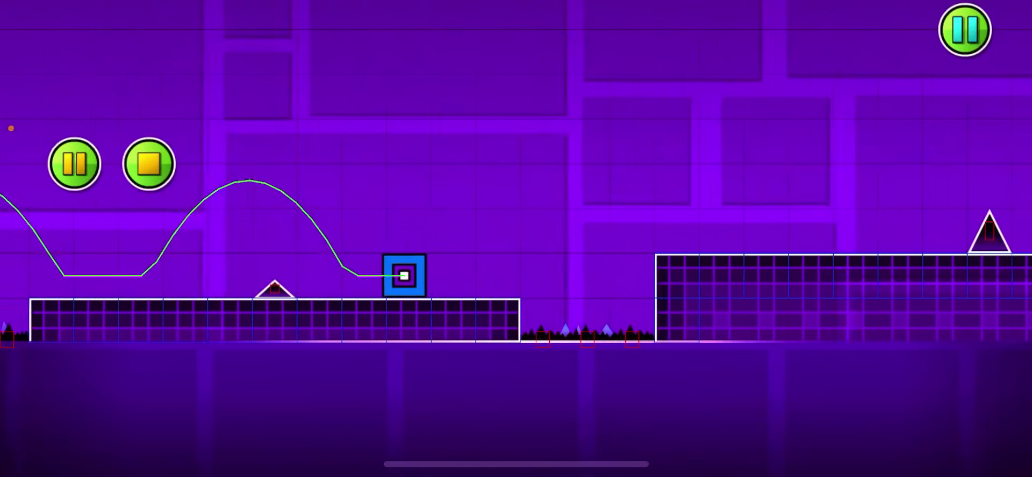
left_click(516, 239)
left_click(516, 239)
left_click(516, 238)
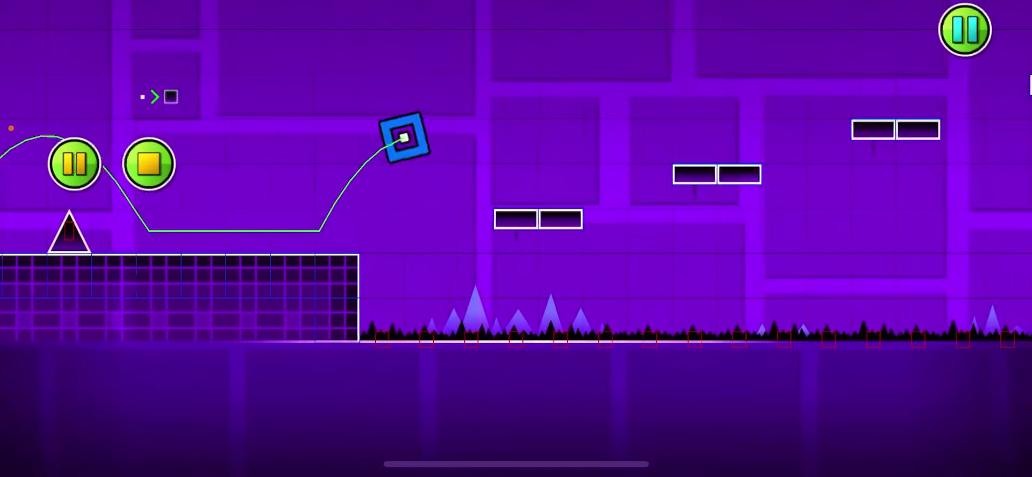
left_click(516, 239)
left_click(516, 239)
left_click(516, 239)
left_click(516, 239)
left_click(516, 239)
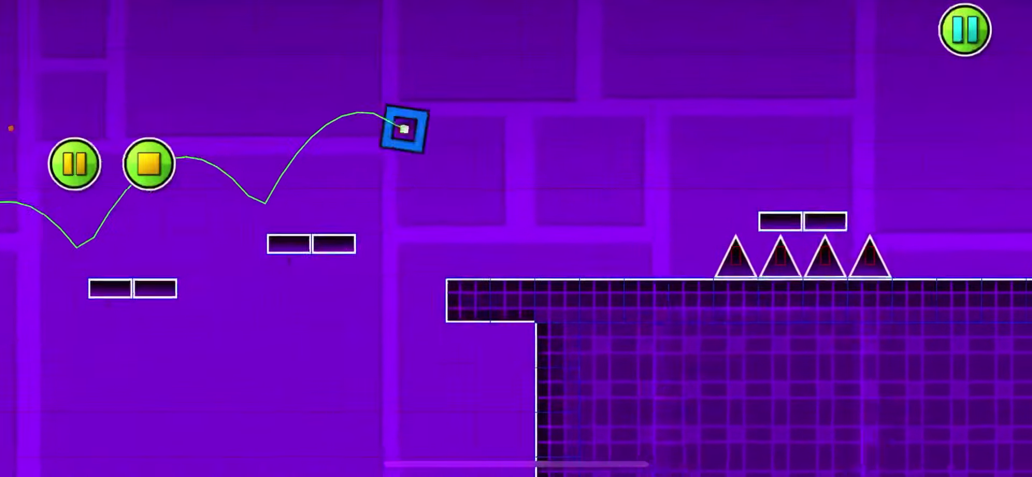
left_click(516, 238)
left_click(516, 239)
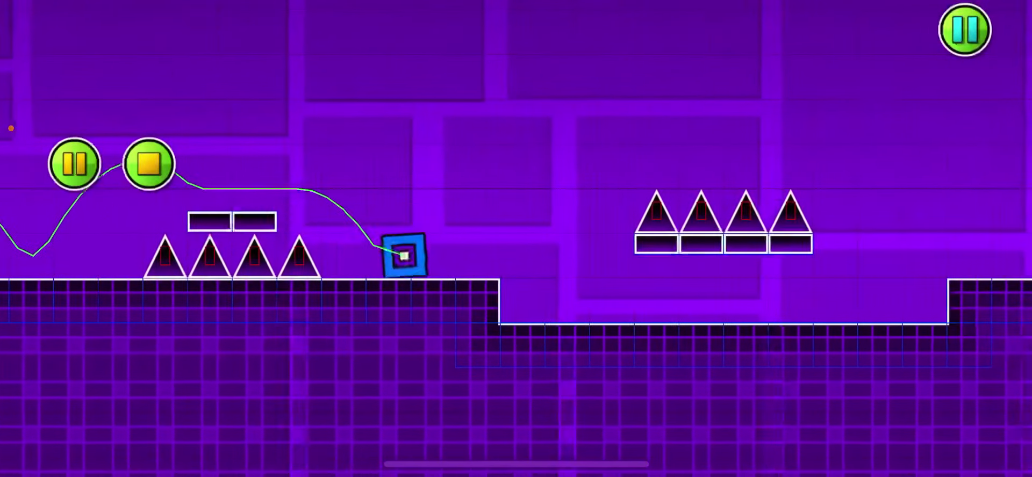
left_click(965, 29)
Step: Swipe-delete the four spikes standing on the floating slab row
left_click(516, 114)
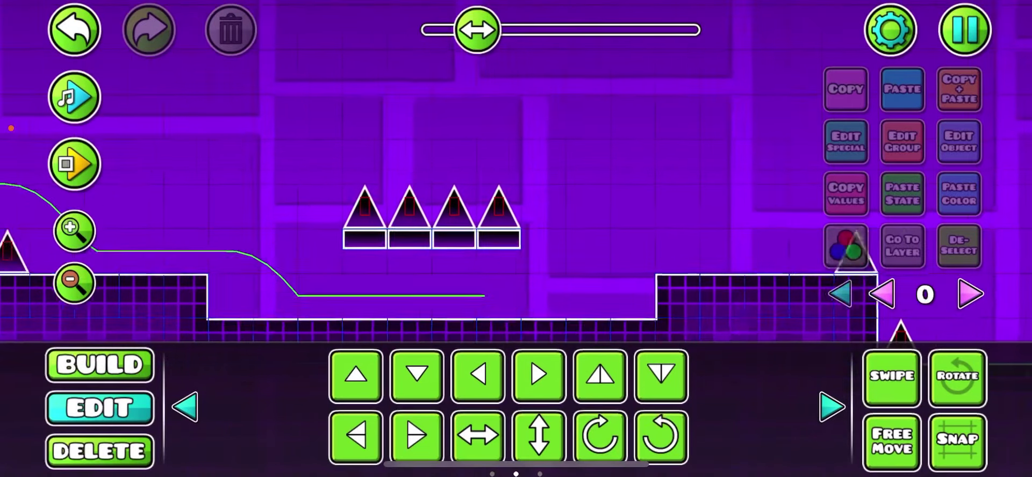
left_click(100, 450)
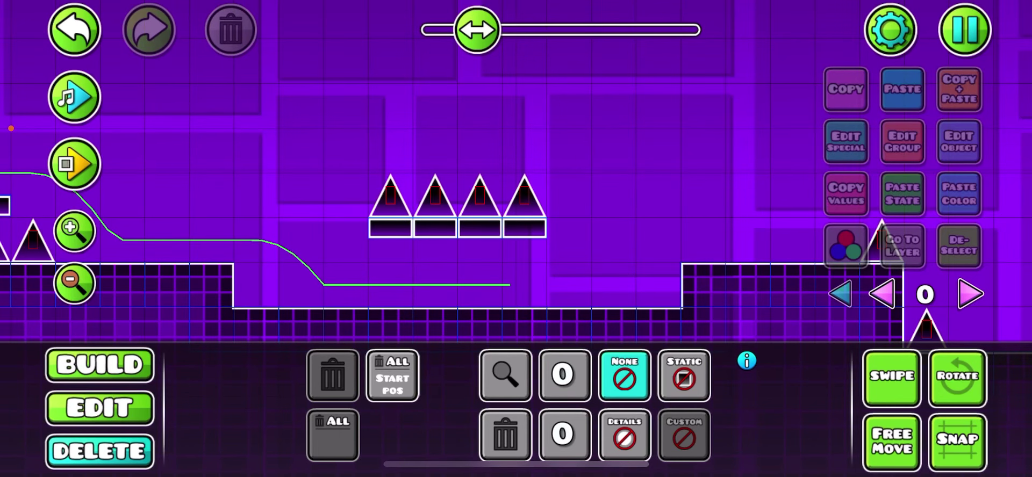
left_click_drag(517, 161, 510, 163)
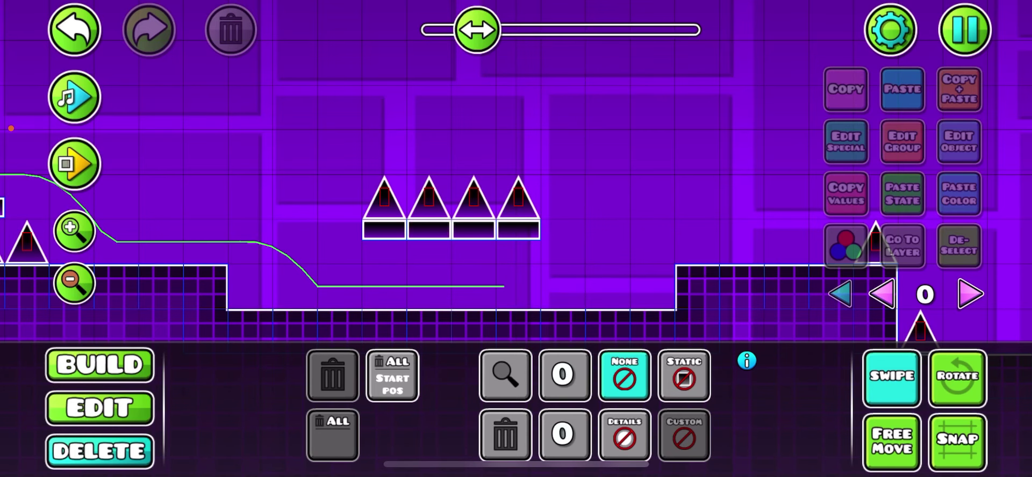
left_click_drag(519, 199, 383, 200)
left_click(892, 378)
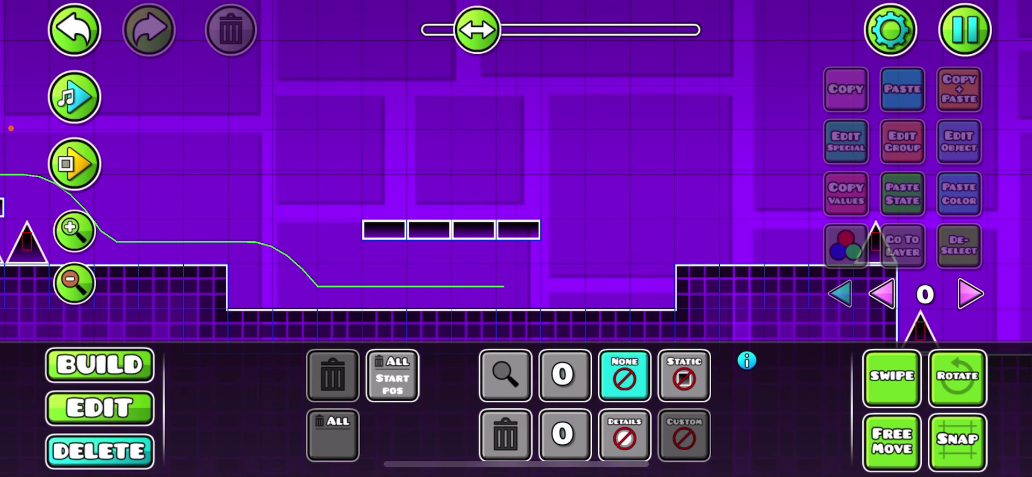
Step: Delete the small spike beside the raised grid block
mouse_move(645, 161)
left_mouse_down()
mouse_move(212, 92)
mouse_move(262, 146)
left_mouse_up()
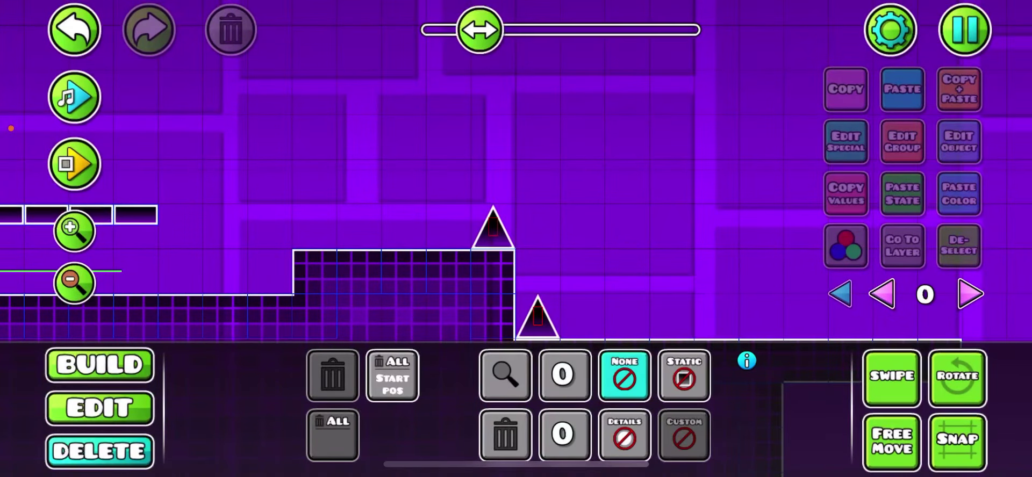
left_click_drag(645, 161, 534, 154)
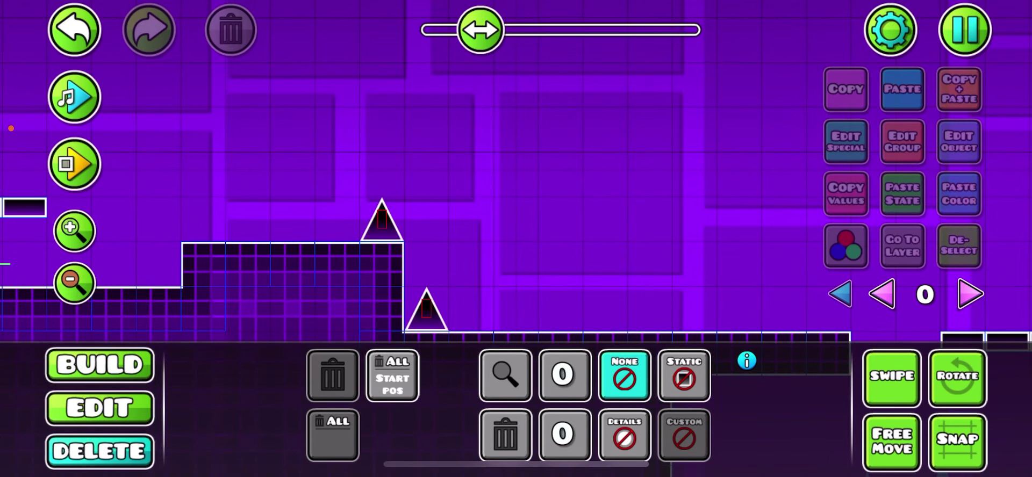
left_click(426, 311)
left_click(892, 378)
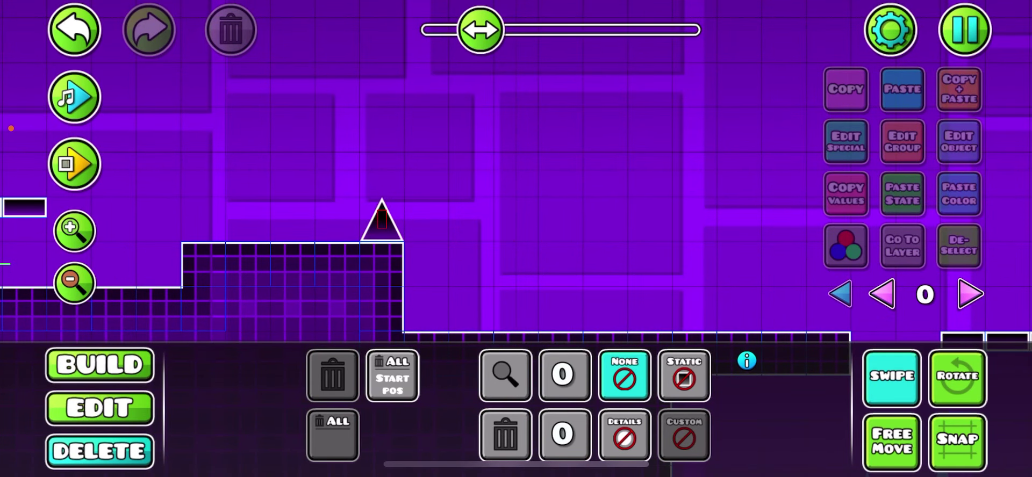
left_click(892, 378)
left_click_drag(806, 161, 57, 121)
left_click_drag(376, 161, 533, 174)
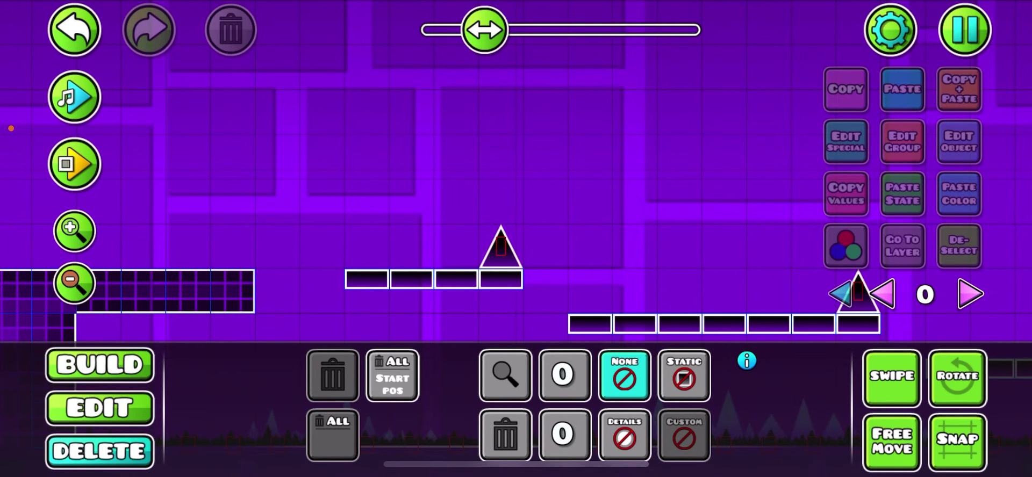
left_click(99, 365)
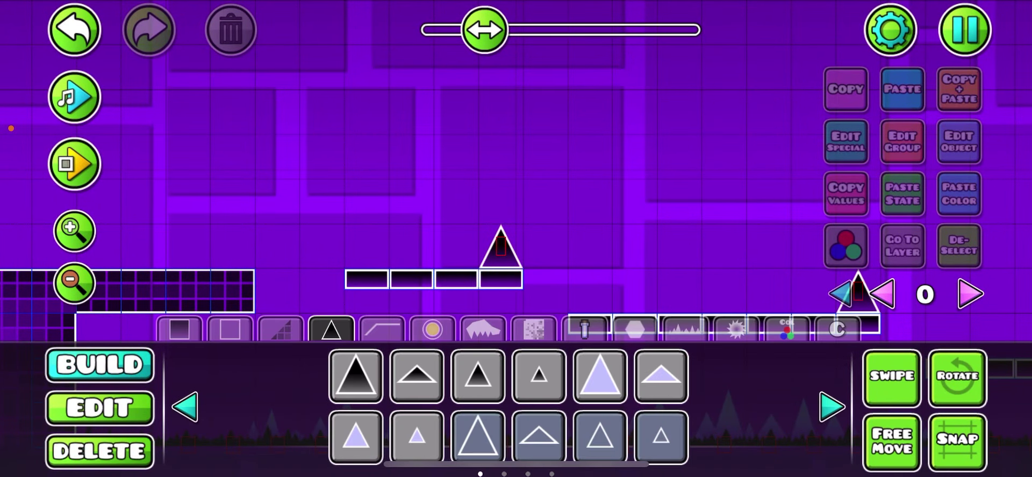
Step: Place a small flat spike, then delete the tall spikes on the lower and upper slab rows
left_click(416, 376)
left_click(500, 250)
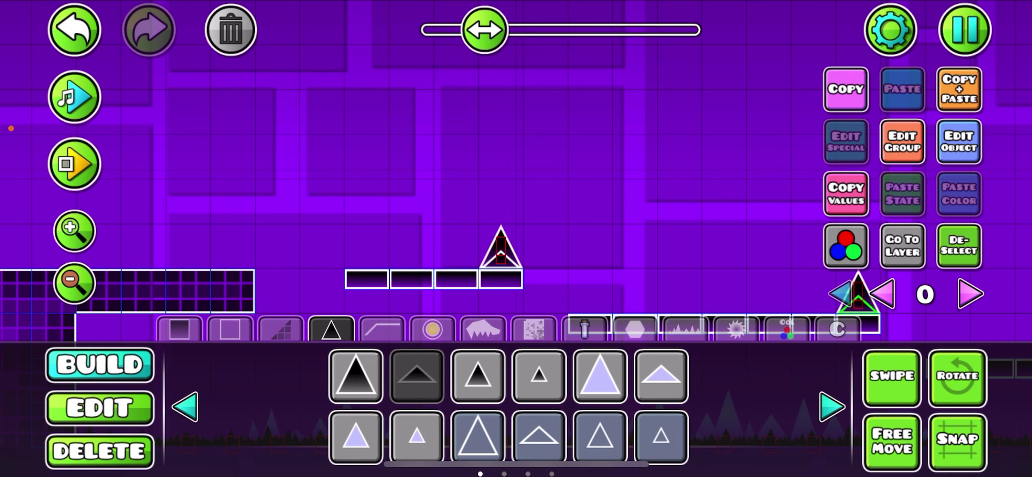
left_click(892, 378)
scroll(409, 188, "right", 3)
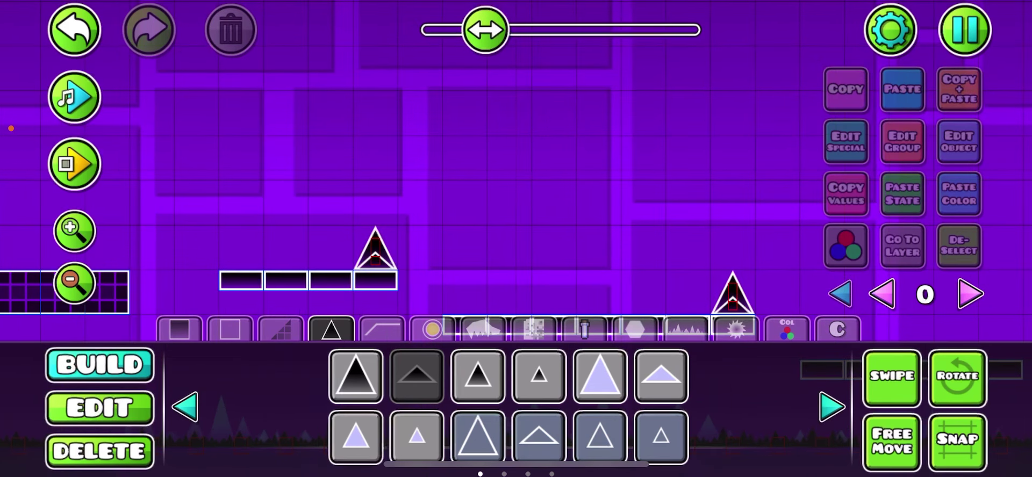
left_click(99, 450)
left_click(732, 293)
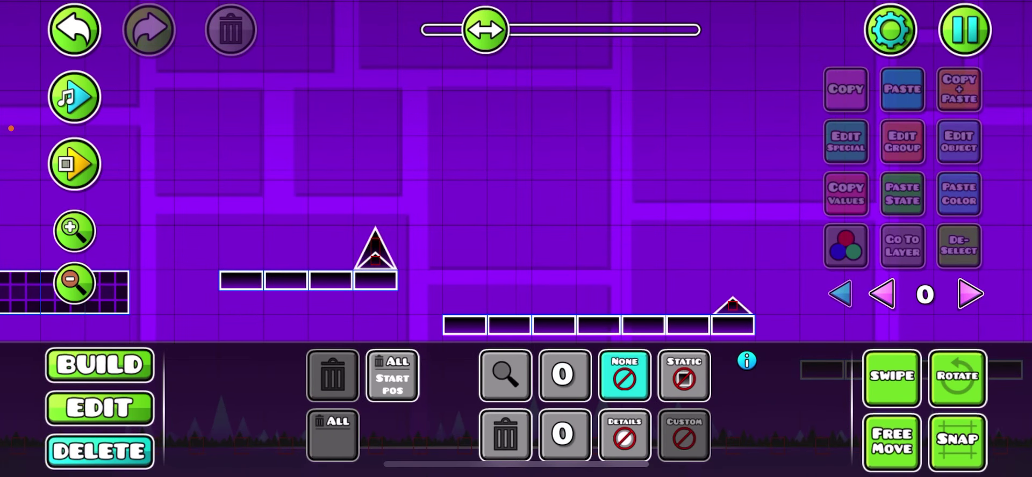
left_click(376, 245)
left_click(892, 378)
left_click(99, 408)
Step: Delete the spike on the top floating slab along with the slab beneath it
scroll(408, 188, "right", 10)
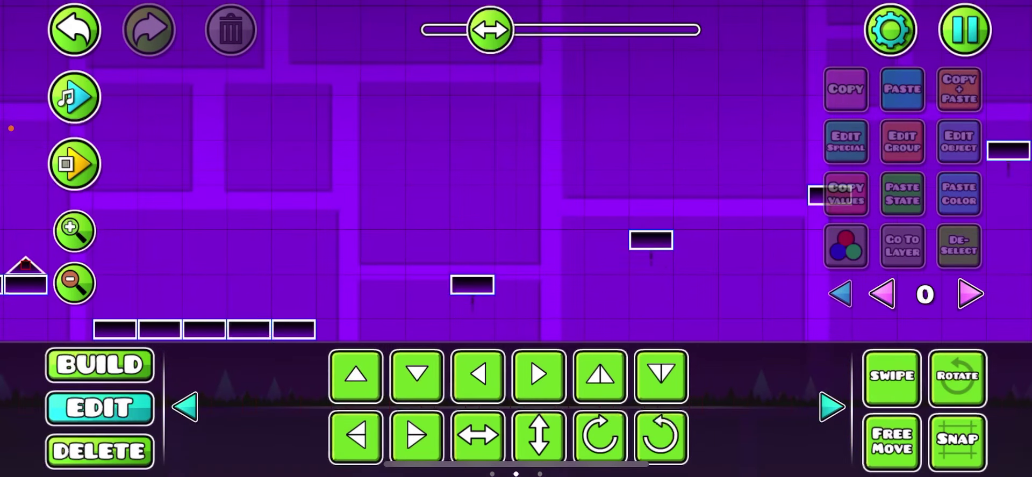
scroll(516, 172, "right", 10)
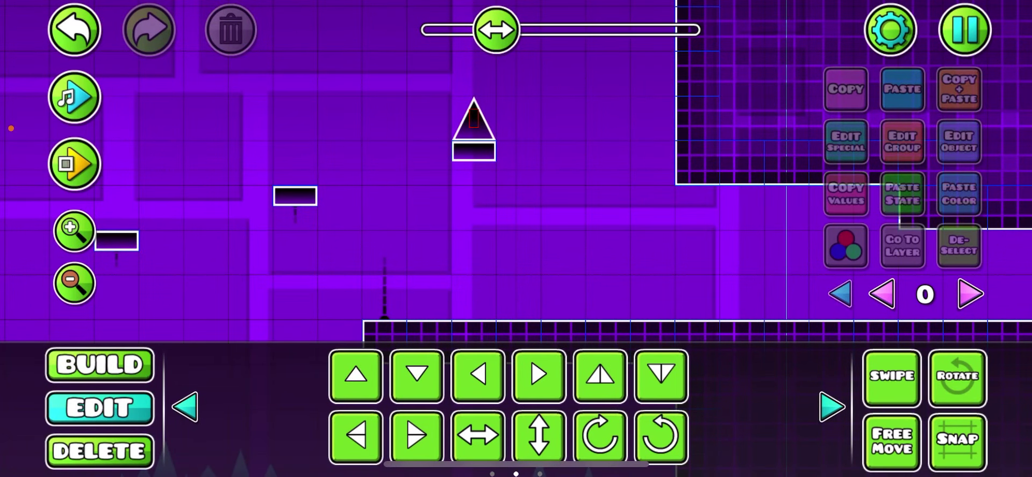
left_click(474, 121)
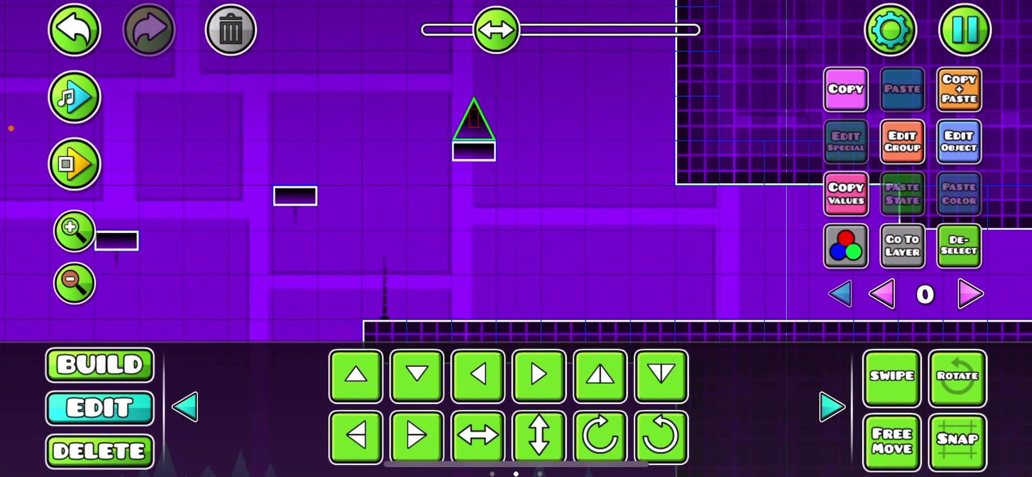
left_click(231, 30)
left_click(473, 151)
left_click(231, 29)
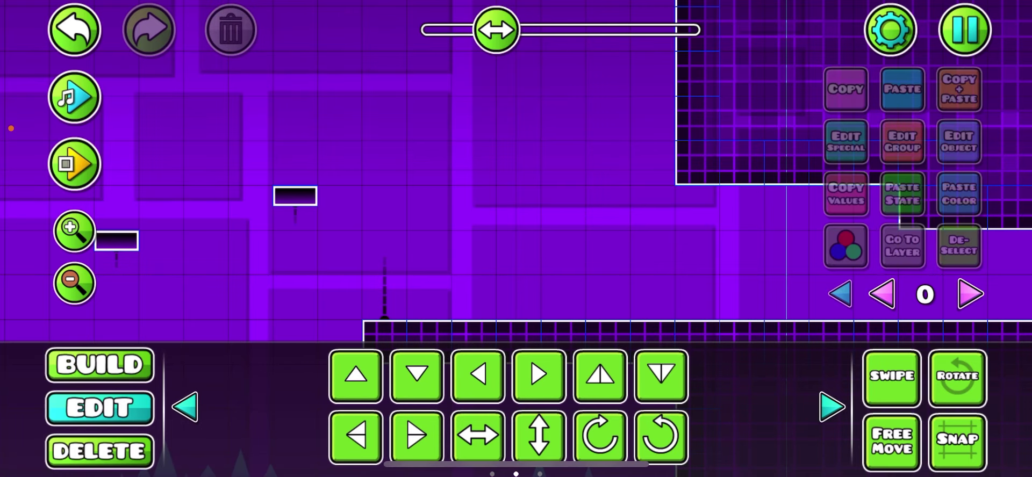
Step: Duplicate the staircase's new top slab and place the copy one block to its right
scroll(516, 172, "left", 3)
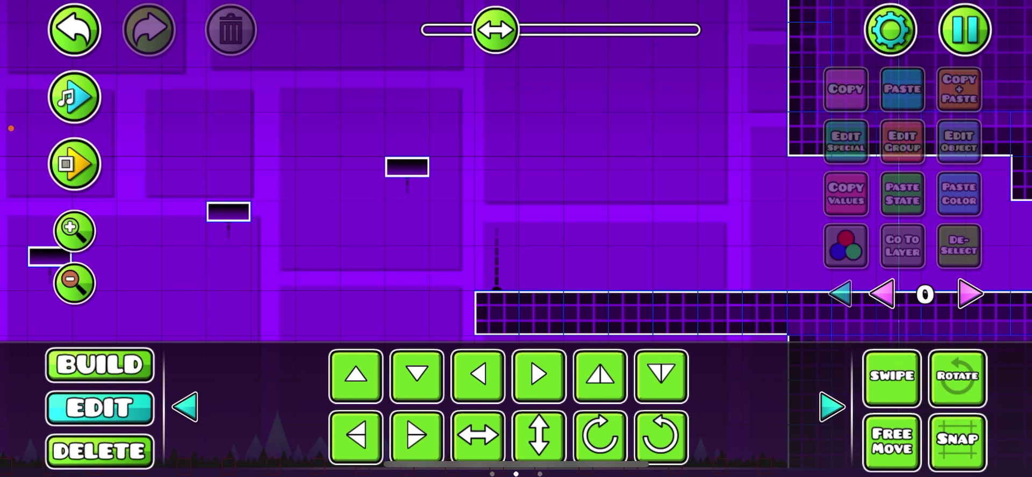
mouse_move(376, 162)
left_mouse_down()
mouse_move(490, 189)
mouse_move(474, 173)
mouse_move(430, 217)
left_mouse_up()
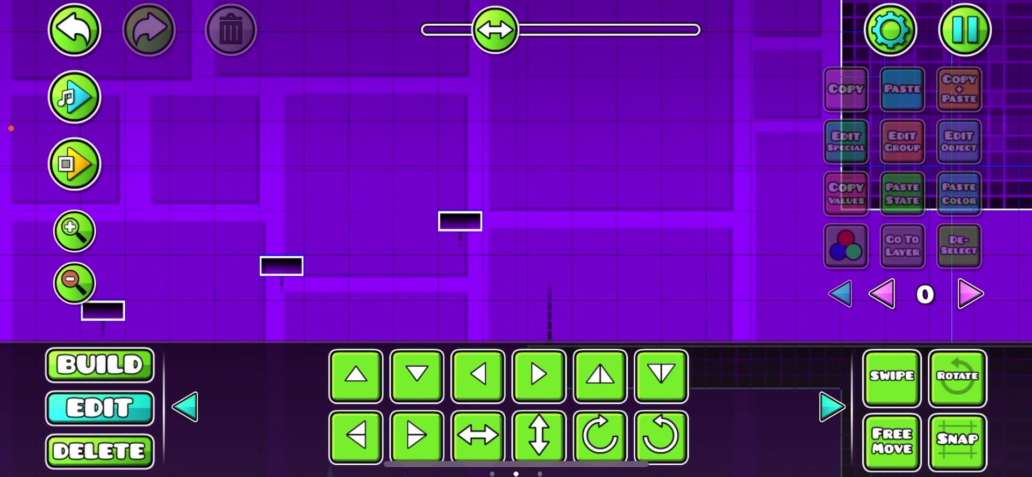
left_click(459, 221)
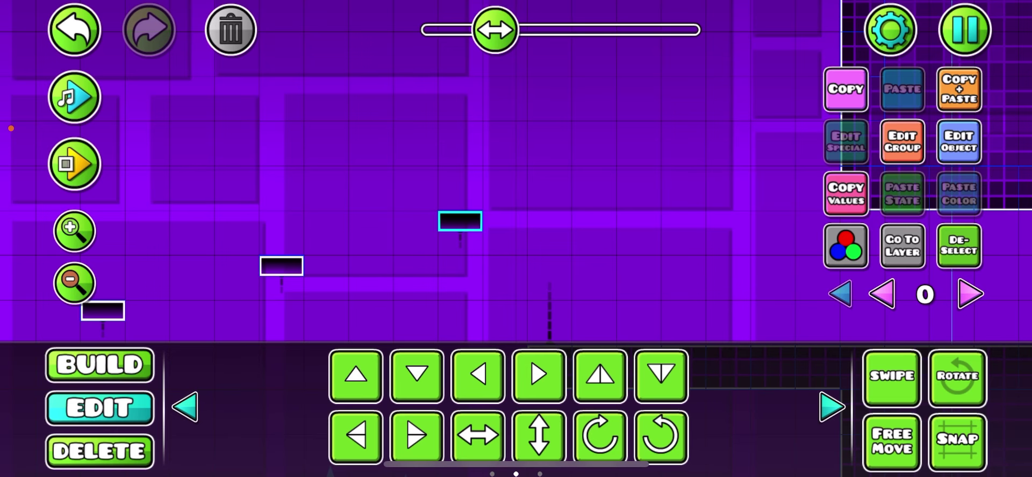
left_click(959, 89)
left_click(539, 375)
left_click(959, 246)
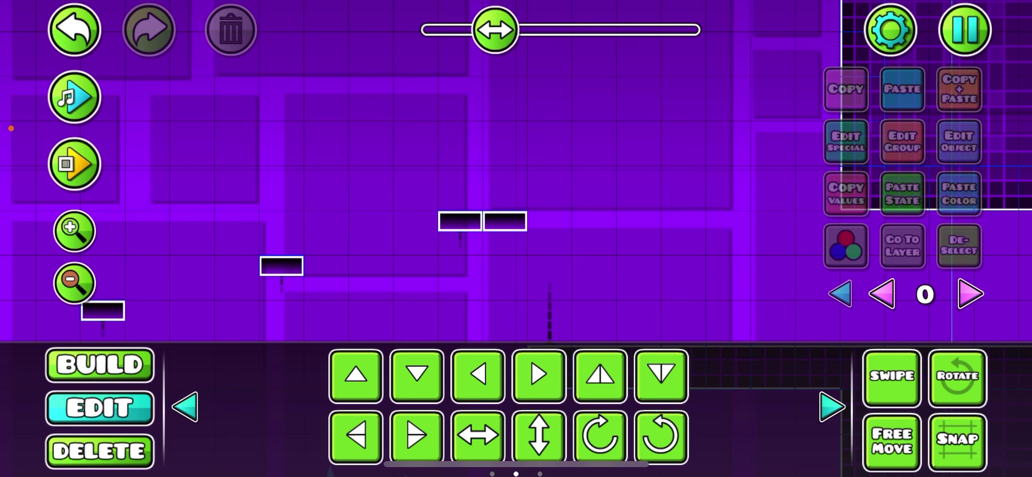
left_click_drag(377, 242, 598, 164)
left_click(503, 188)
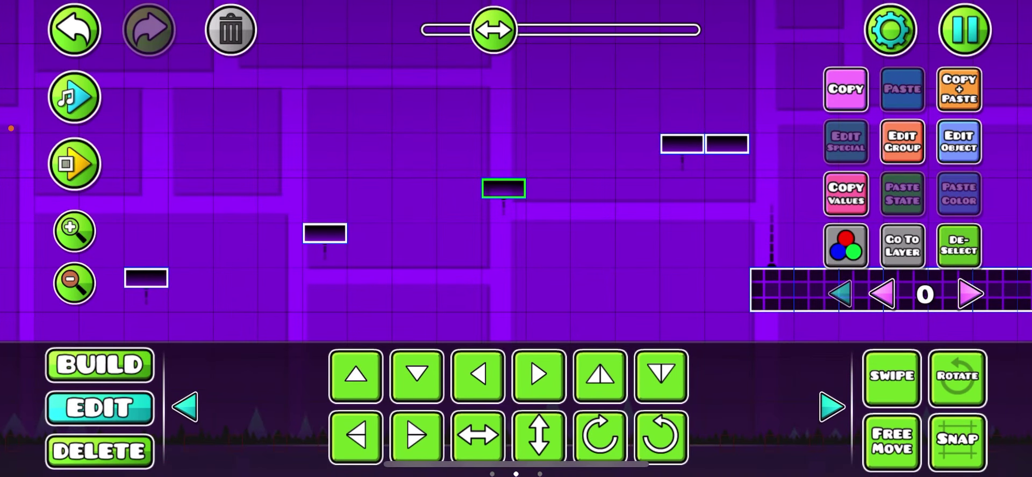